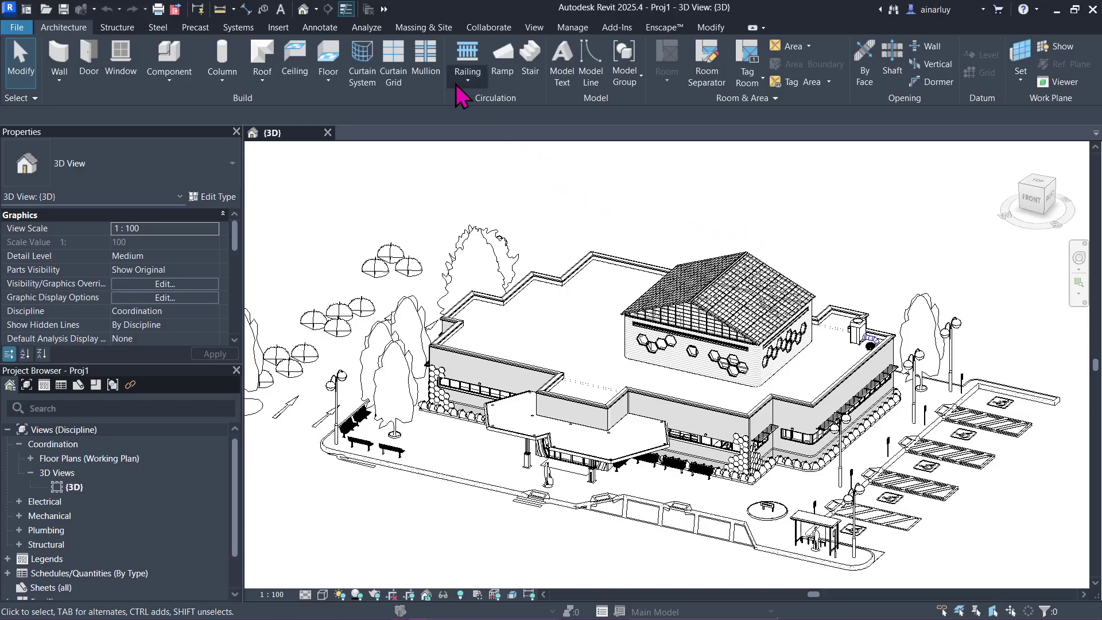
Step: Keep the 3D view in the Hidden Line visual style
left_click(316, 9)
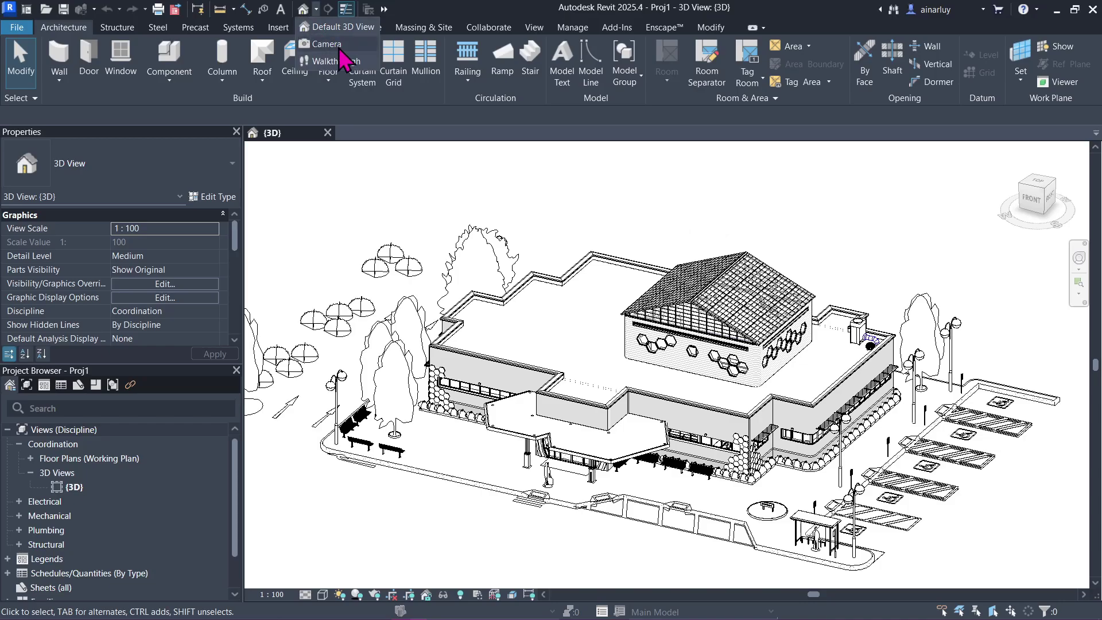
key("Escape")
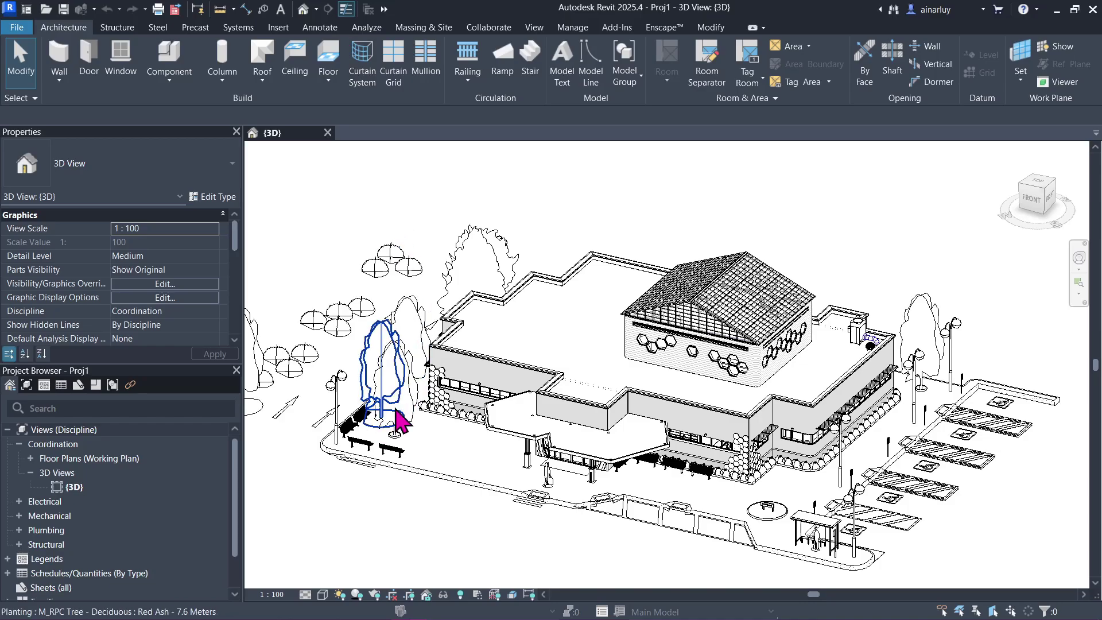
left_click(322, 595)
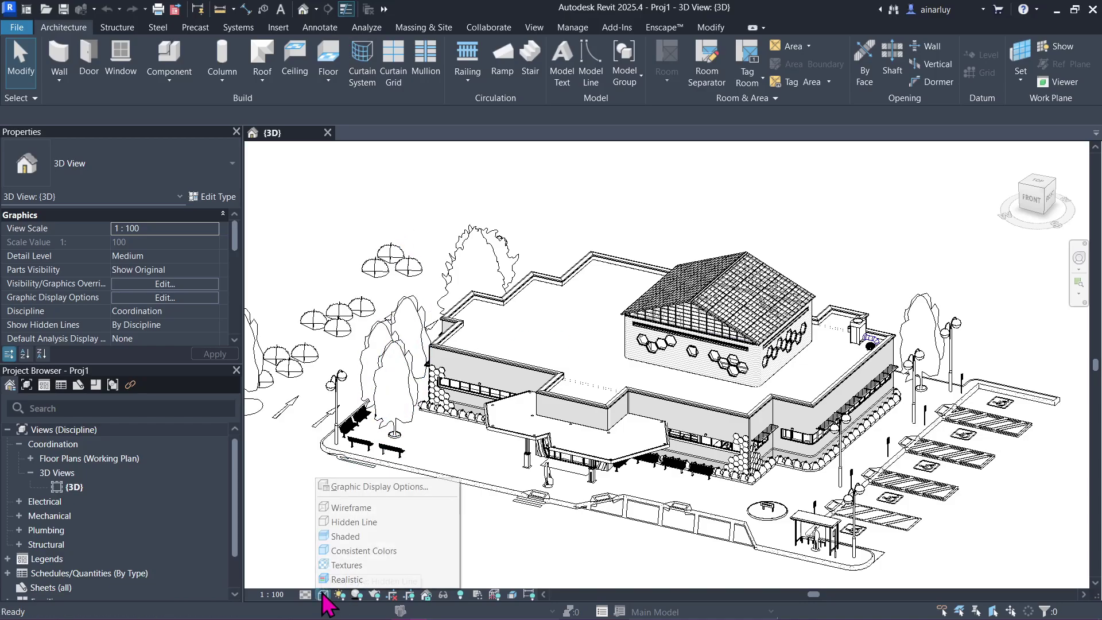
left_click(362, 522)
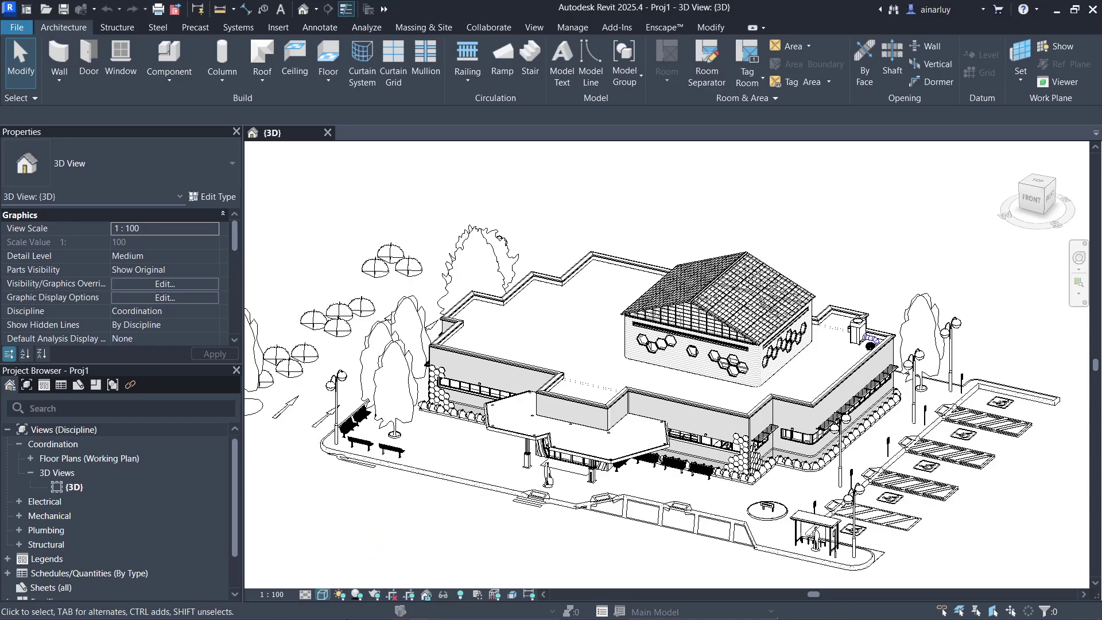
Step: Turn on the sun path at the specified project location, date and time, and enable shadows
left_click(340, 594)
left_click(370, 558)
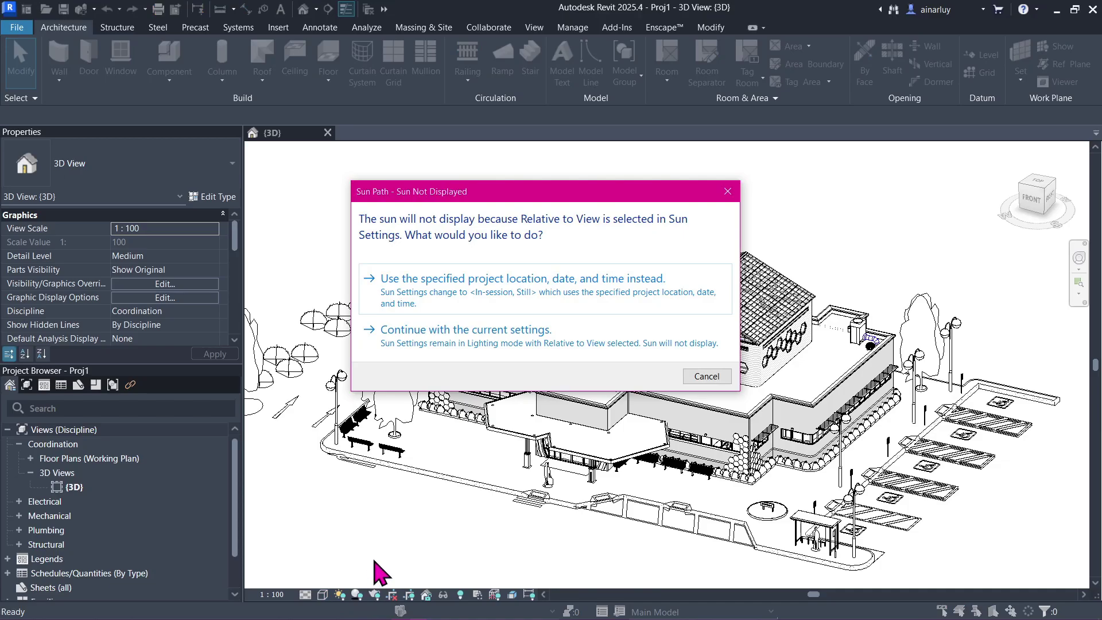
left_click(529, 298)
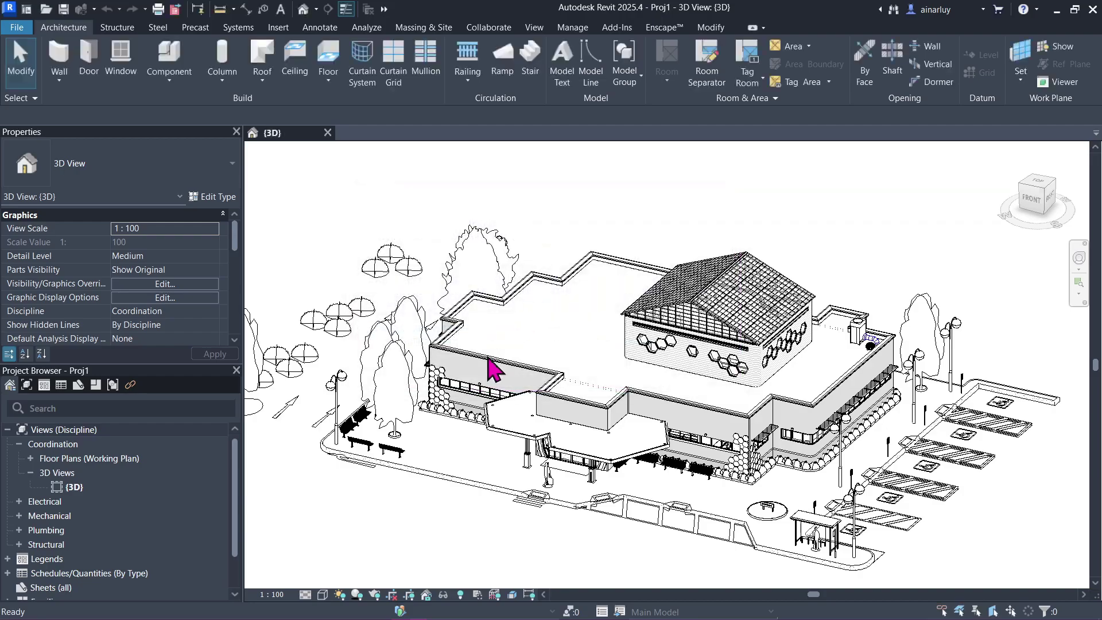
left_click(357, 594)
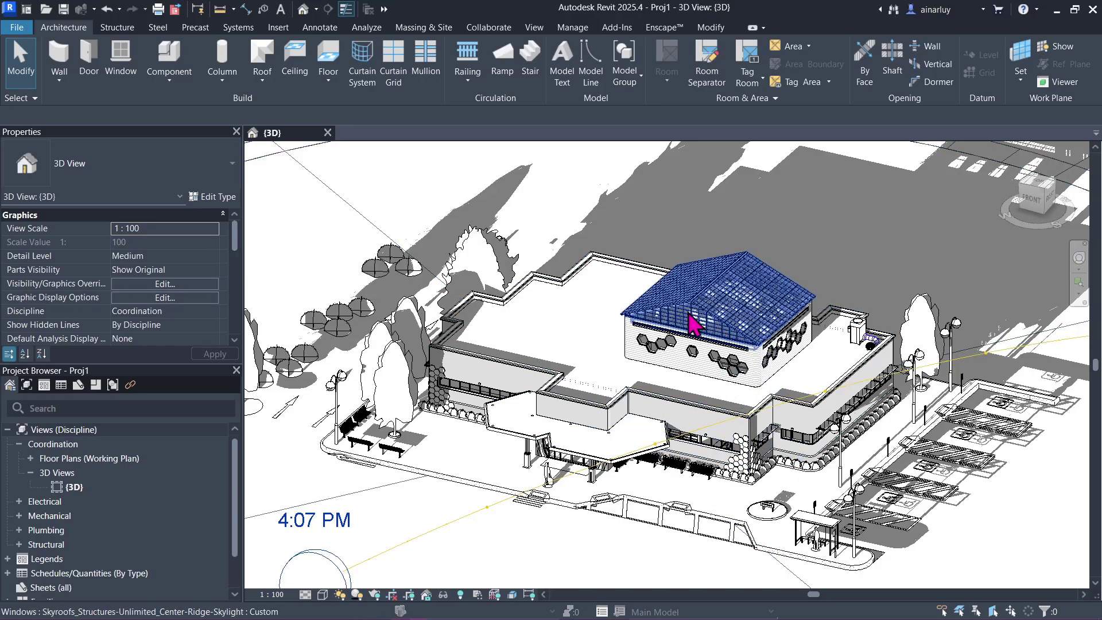
Step: Zoom out, orbit and pan until the whole February 8 sun path ring surrounds the building
scroll(689, 310, "down", 4)
middle_click_drag(778, 218, 720, 253, "shift")
scroll(770, 239, "down", 2)
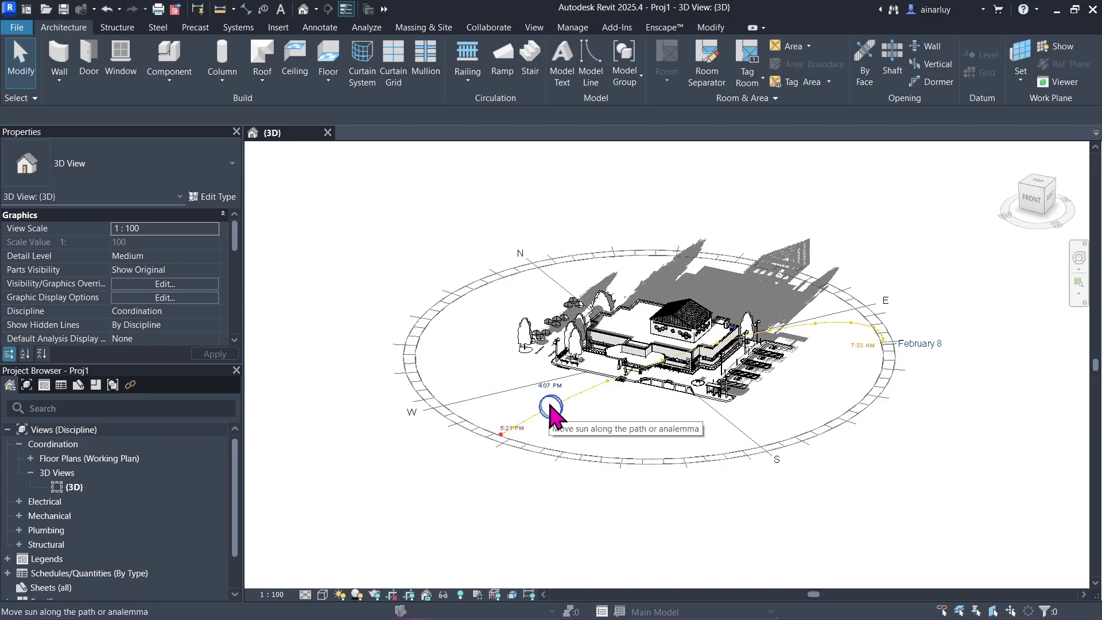
middle_click_drag(550, 406, 590, 418, "shift")
middle_click_drag(706, 281, 664, 300)
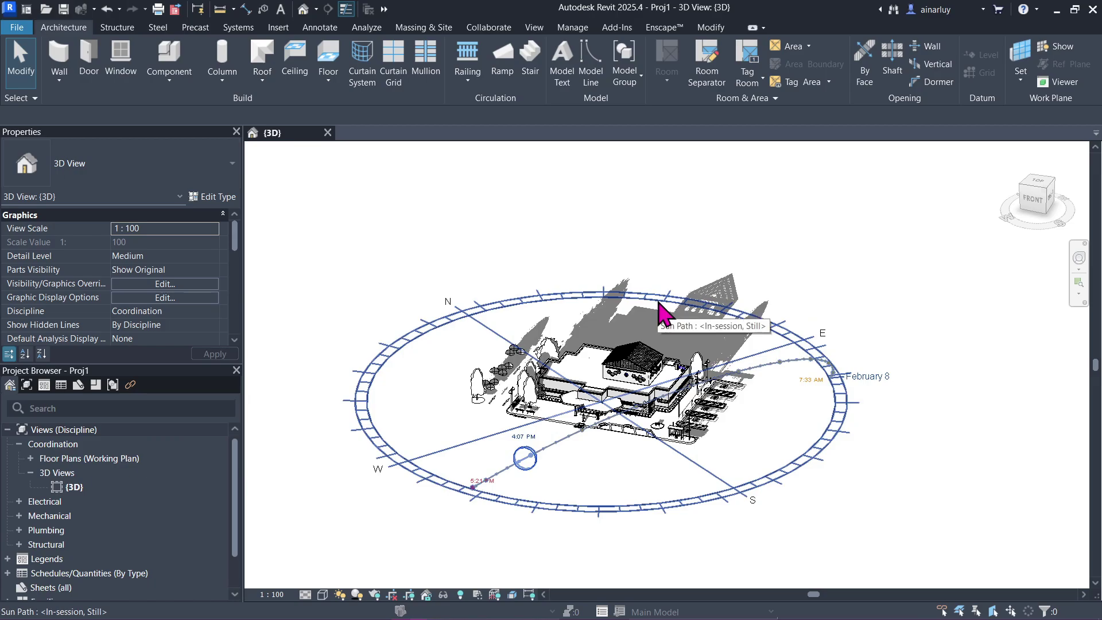
Step: Set the sun path size to 100% after the out-of-range entry of 10 is rejected
left_click(660, 304)
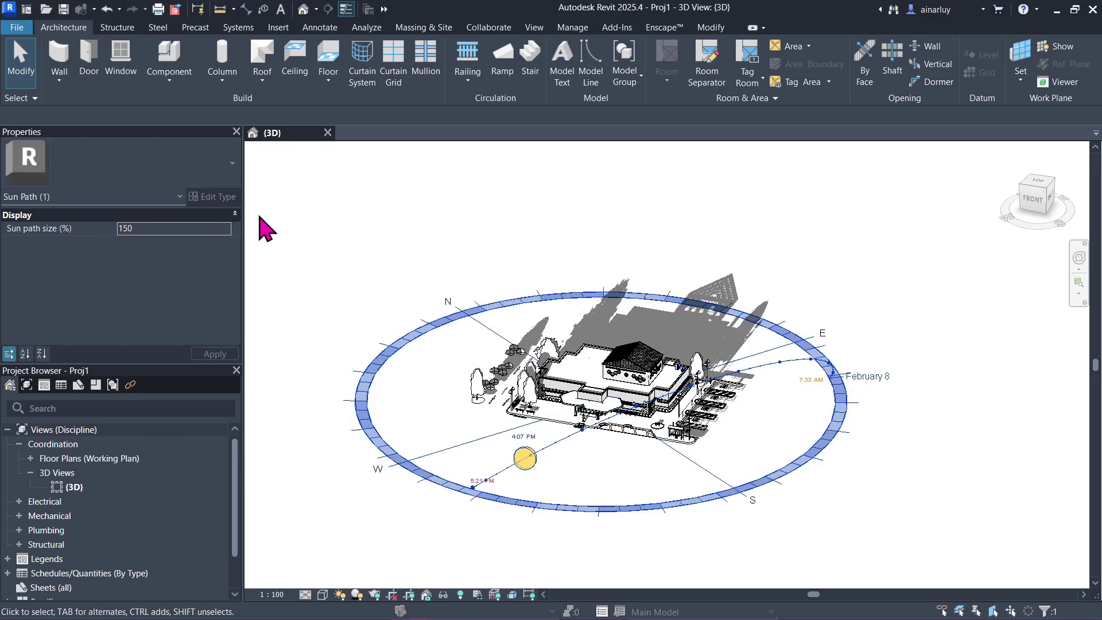
left_click(165, 230)
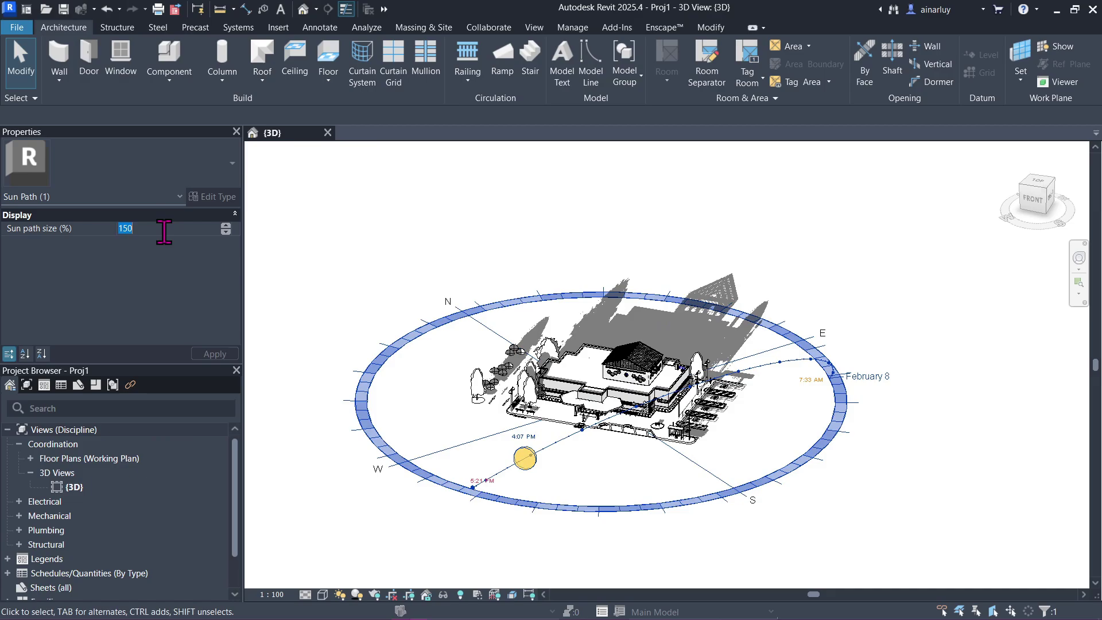
type("100")
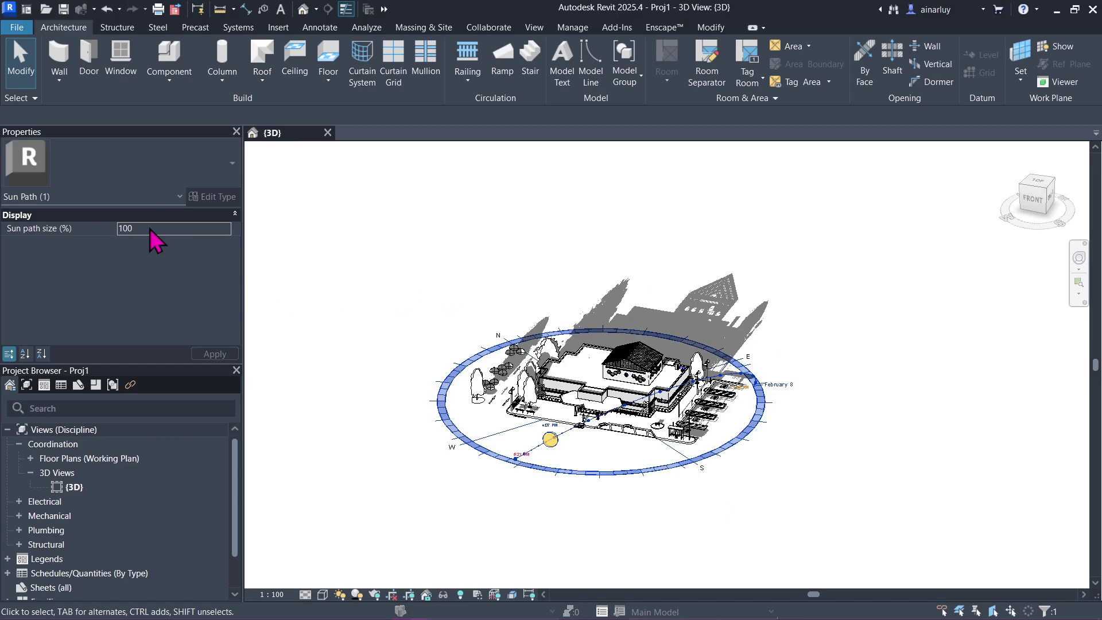
left_click(148, 228)
type("10")
key("Return")
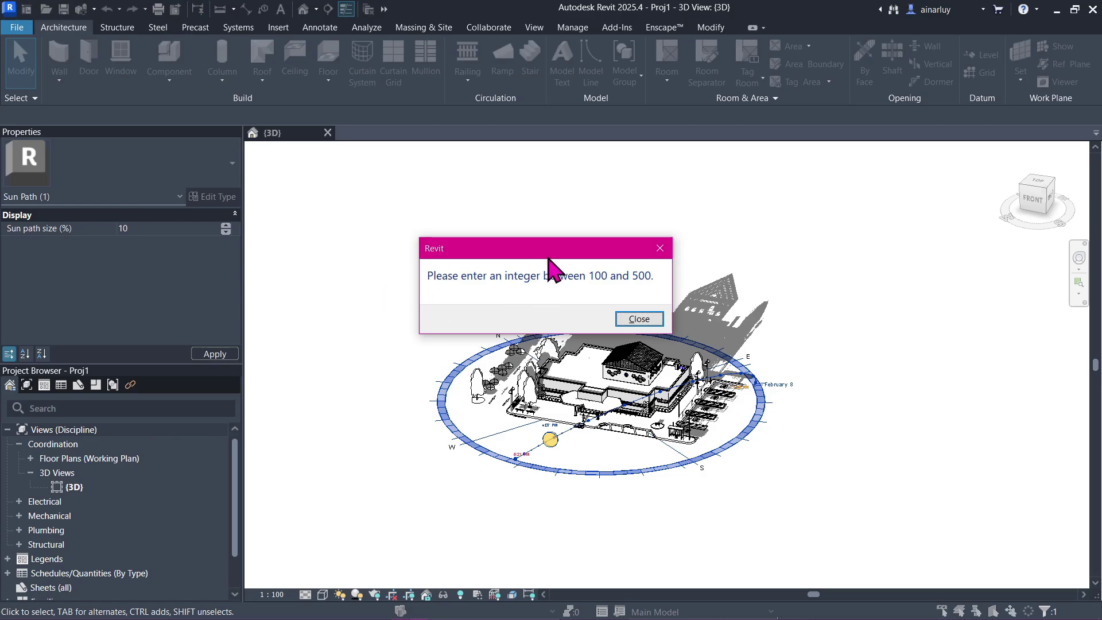
left_click_drag(548, 253, 383, 177)
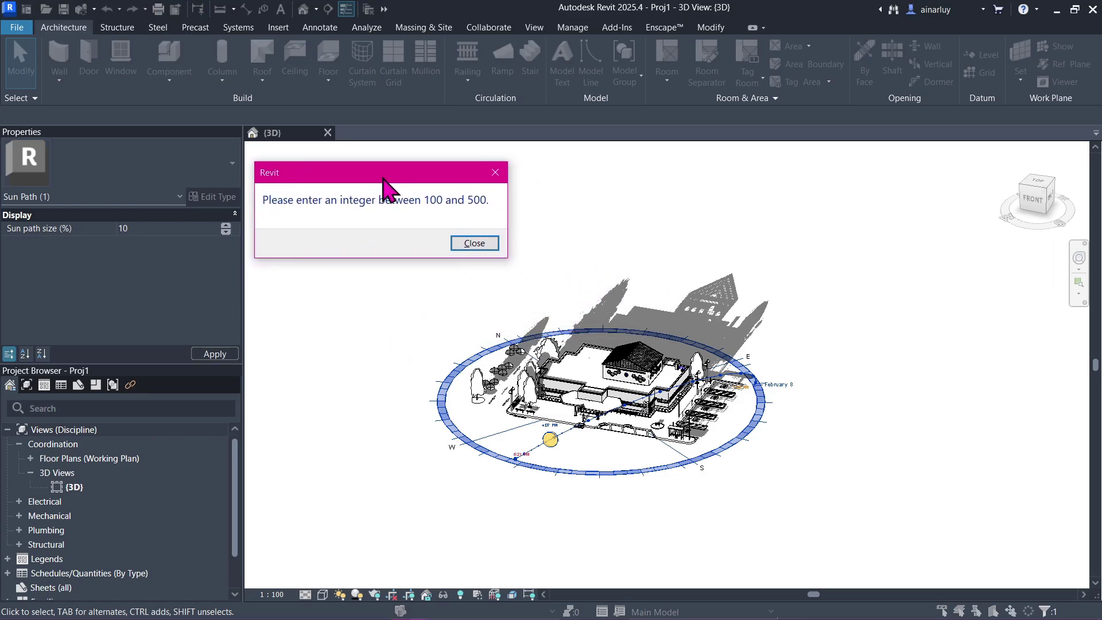
left_click(474, 243)
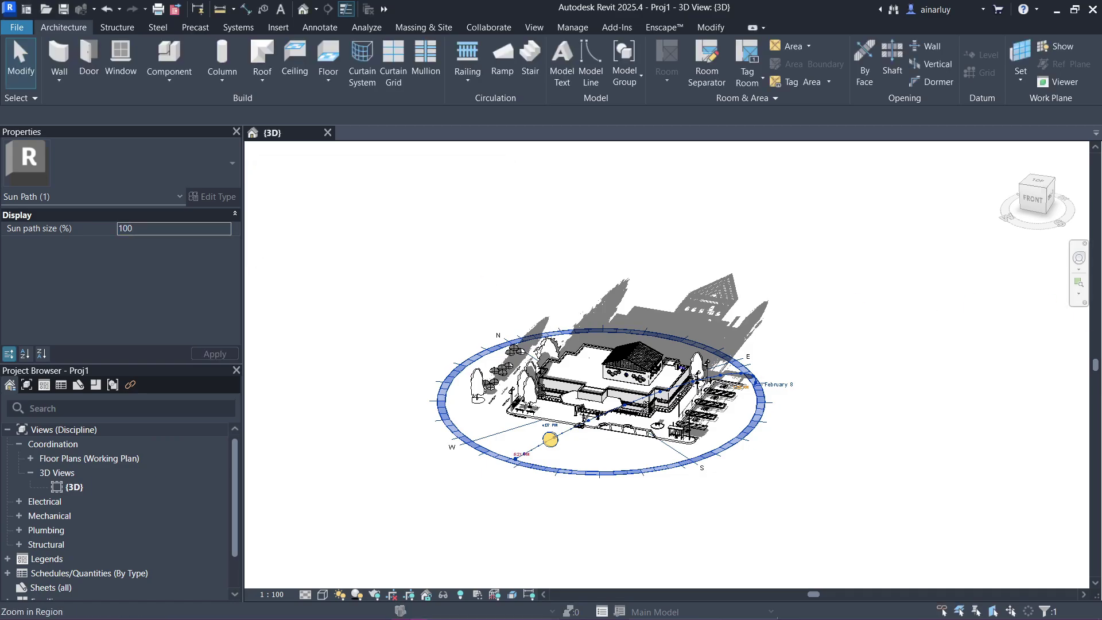
key("Escape")
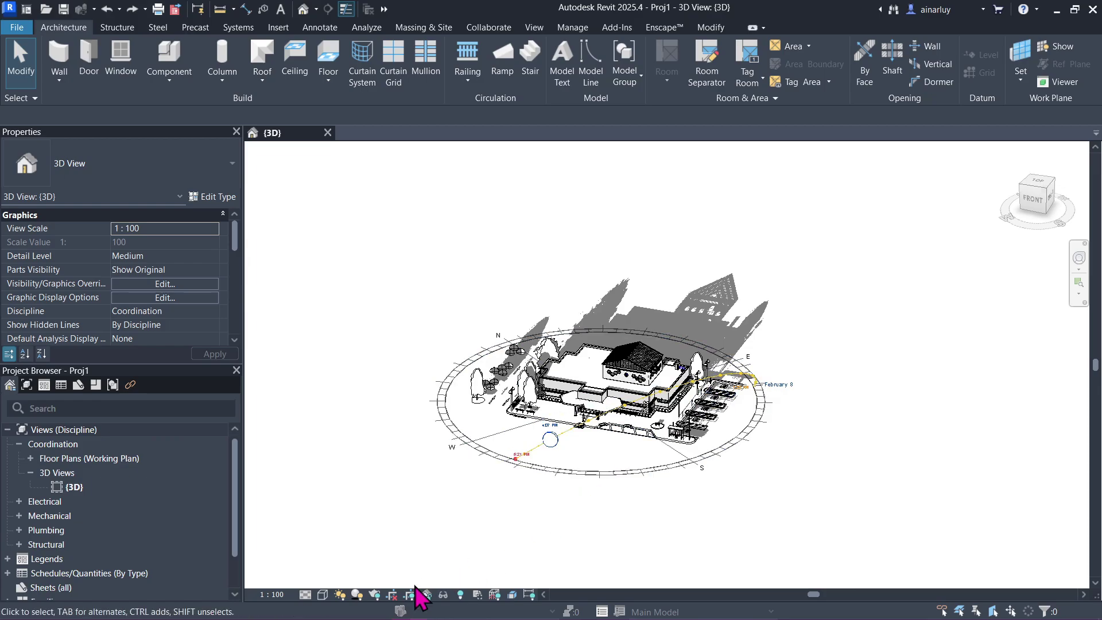
Step: Toggle shadows off and back on, then start a Still Image solar study for Feb-08-2025, 4:07 PM
left_click(357, 595)
left_click(357, 596)
left_click(356, 595)
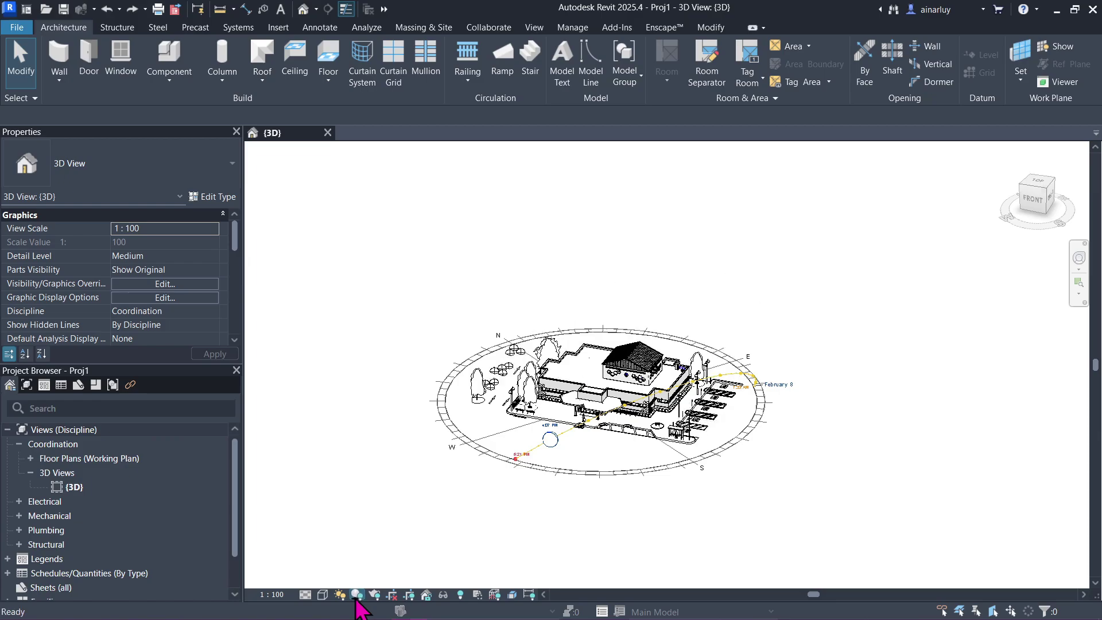
left_click(356, 596)
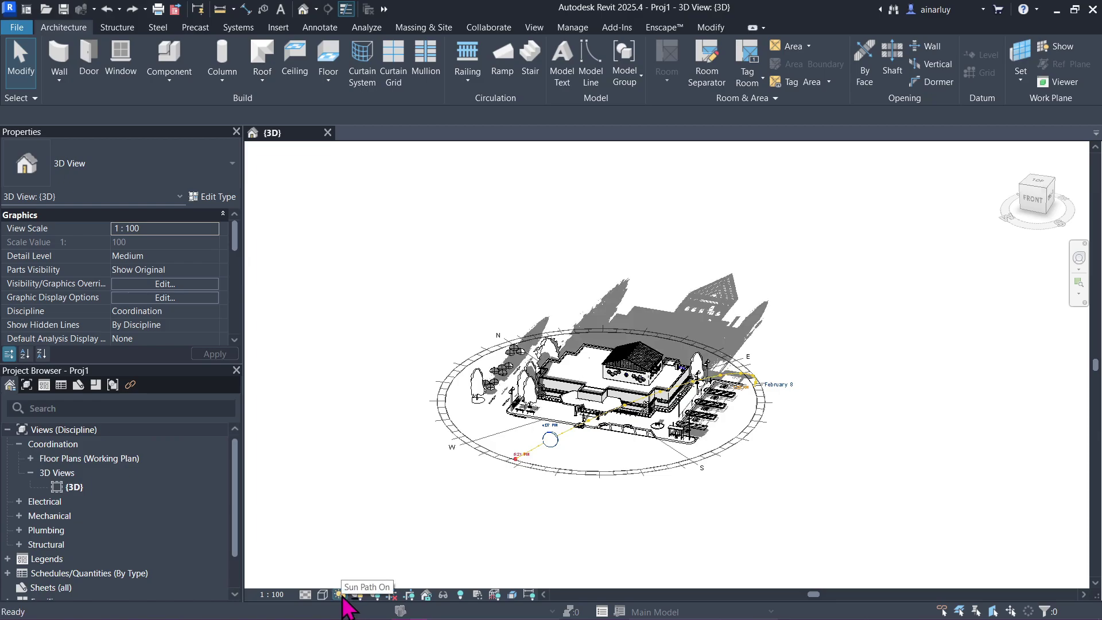
left_click(340, 594)
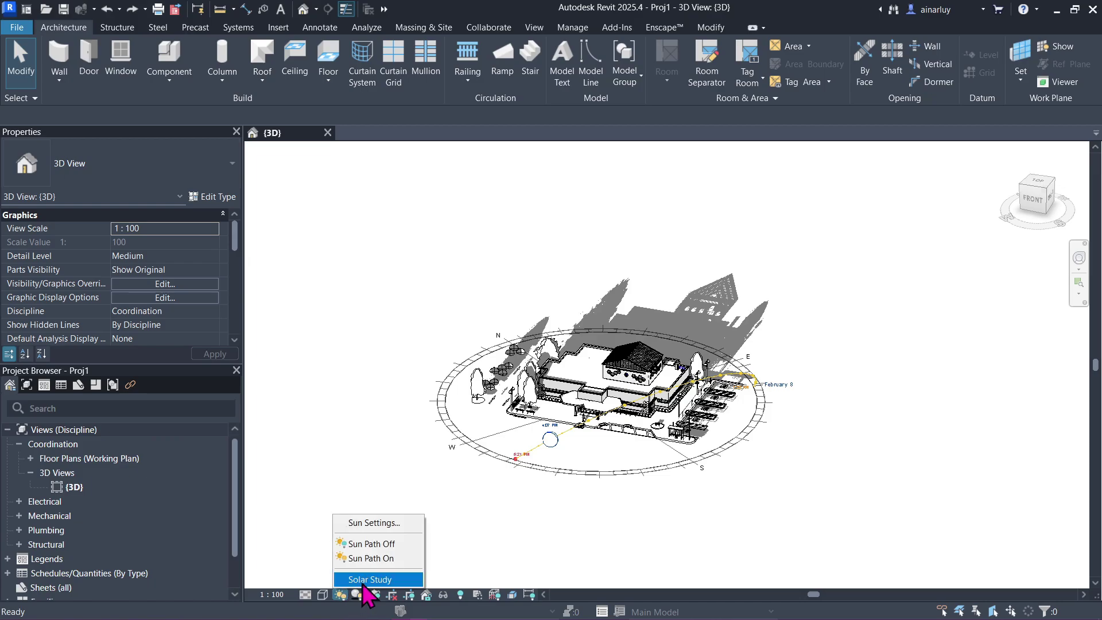
left_click(363, 580)
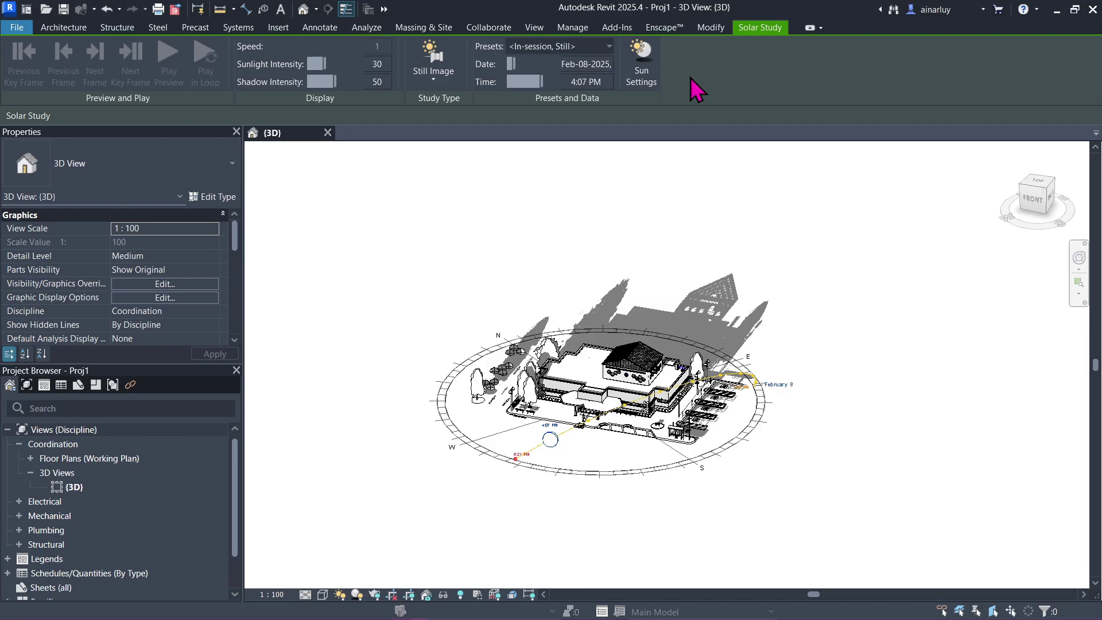
Step: In Sun Settings, try Summer Solstice, then return to the in-session Still study at Feb-08-2025, 4:07 PM
left_click(340, 594)
left_click(363, 523)
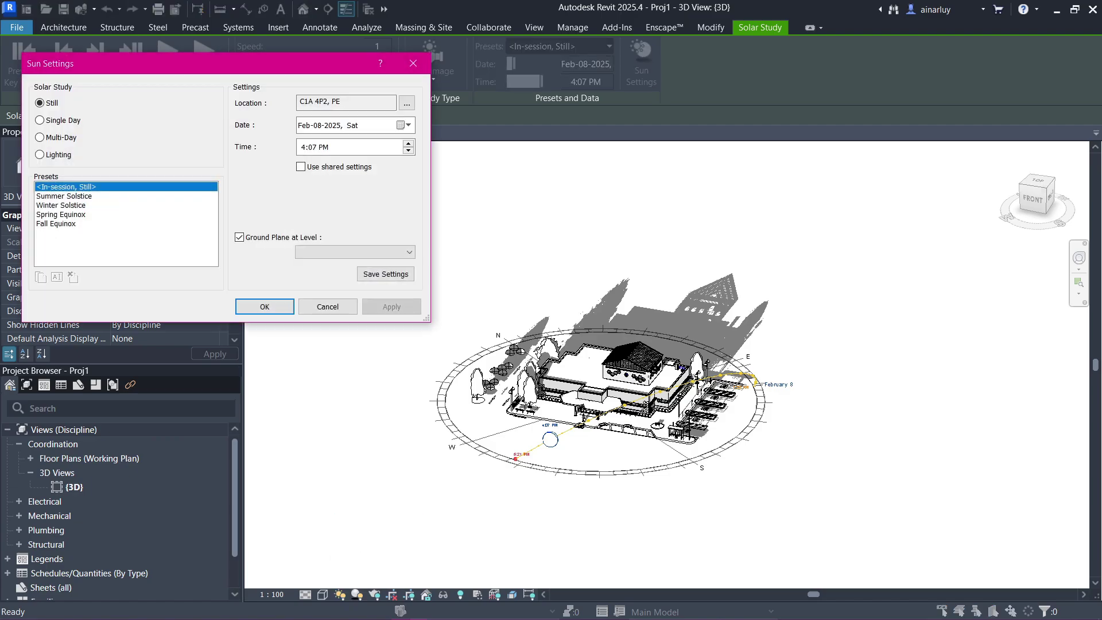
mouse_move(240, 70)
left_mouse_down()
mouse_move(261, 68)
mouse_move(250, 57)
left_mouse_up()
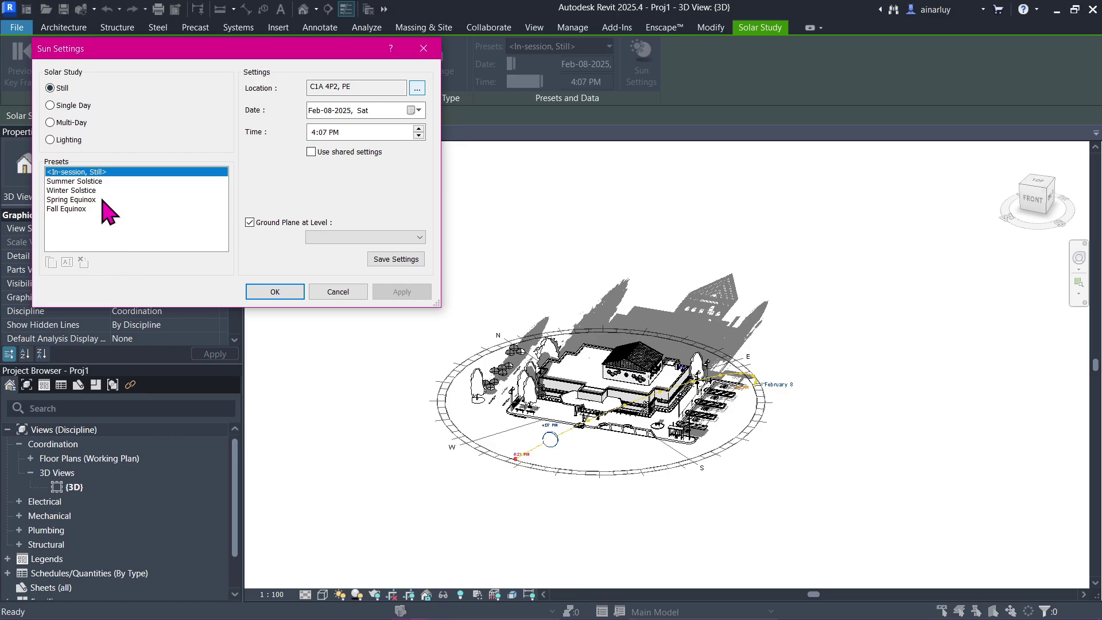
left_click(93, 181)
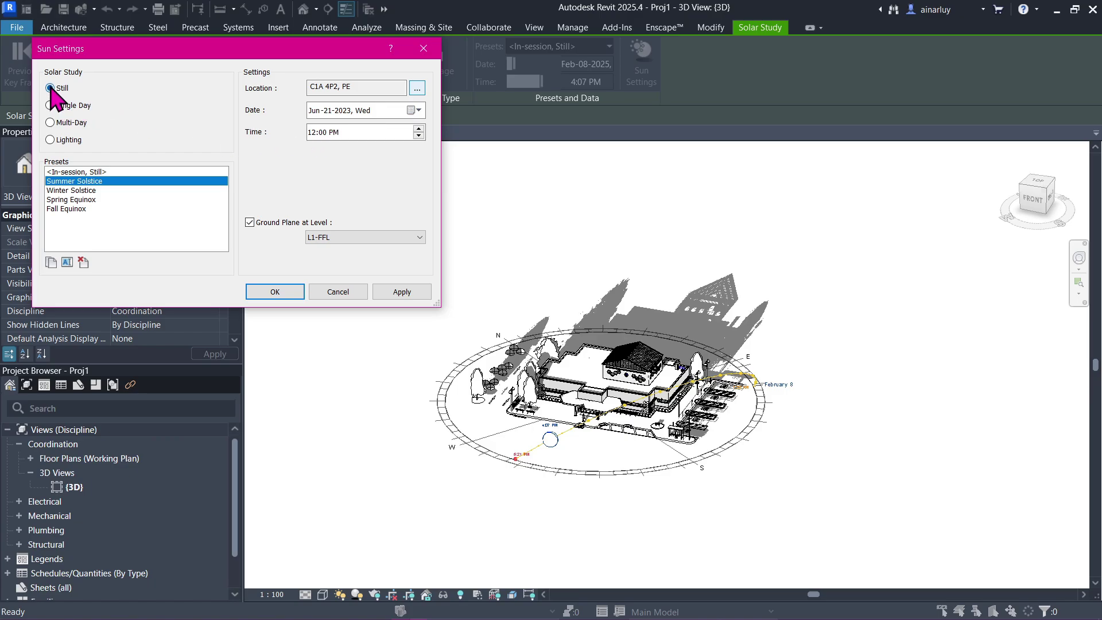
left_click(50, 105)
left_click(51, 88)
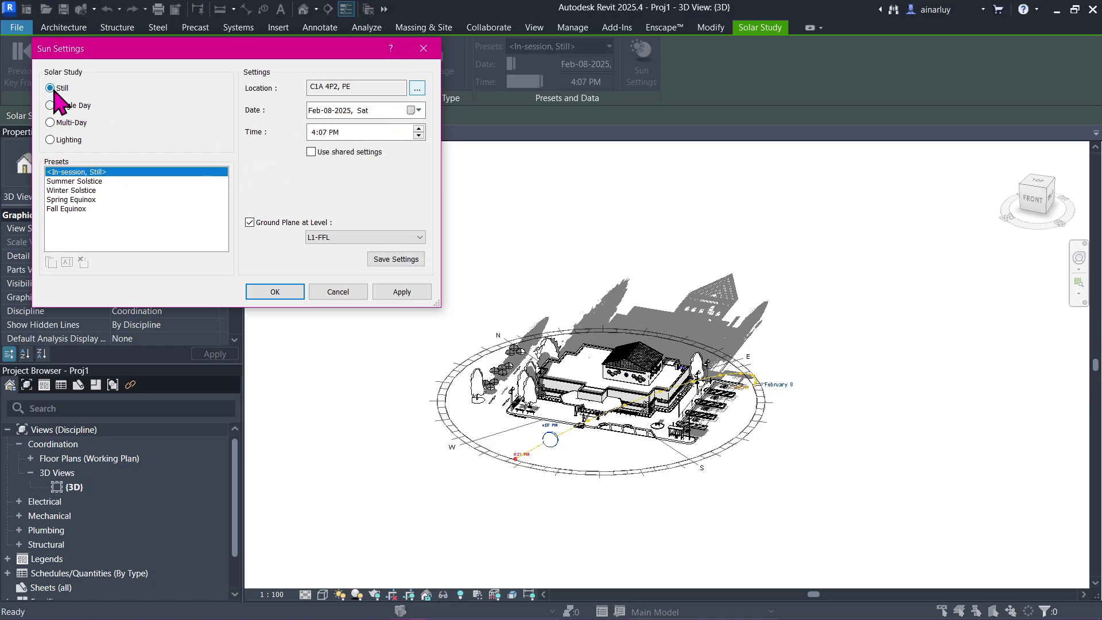
Step: Replace the project address with a Kitchener-area Ontario postal code and search it on the map
left_click(417, 88)
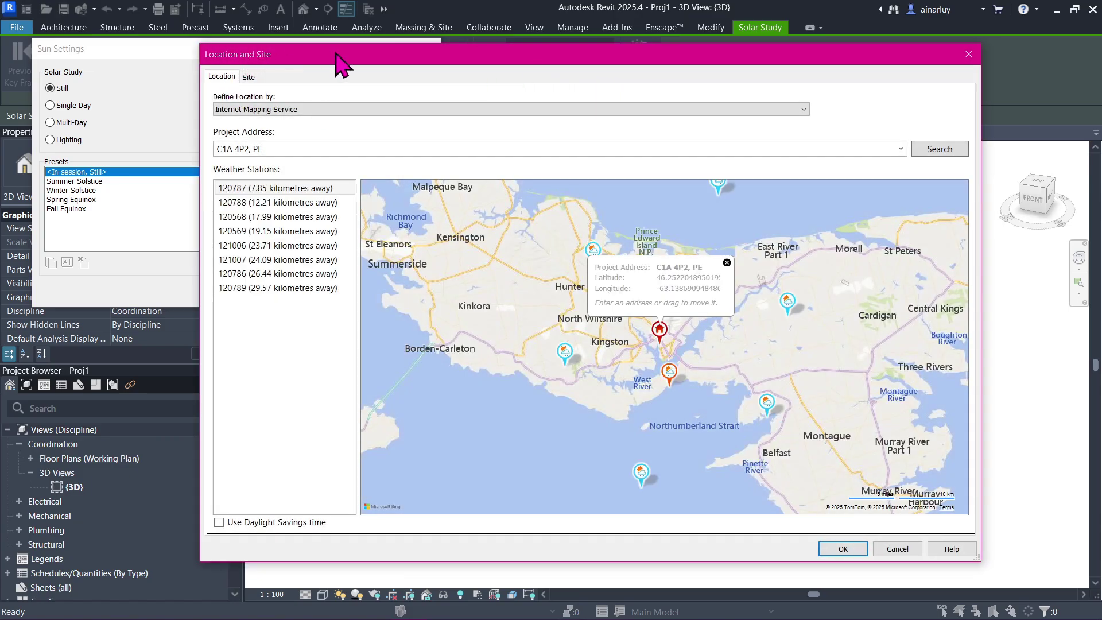
left_click_drag(343, 63, 260, 32)
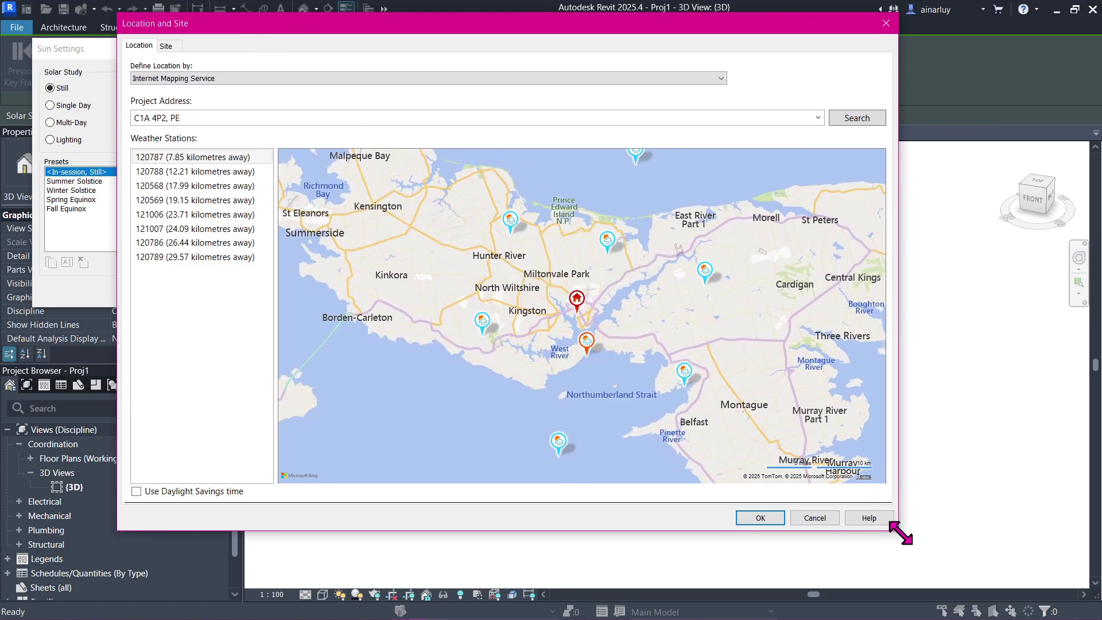
left_click_drag(900, 533, 1015, 537)
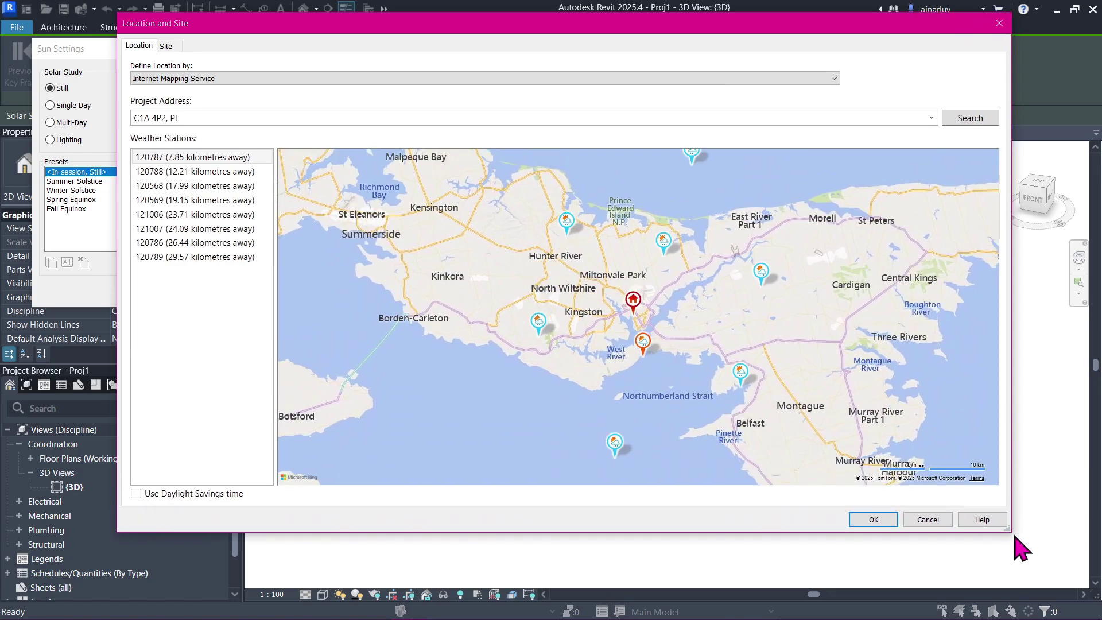
left_click(240, 115)
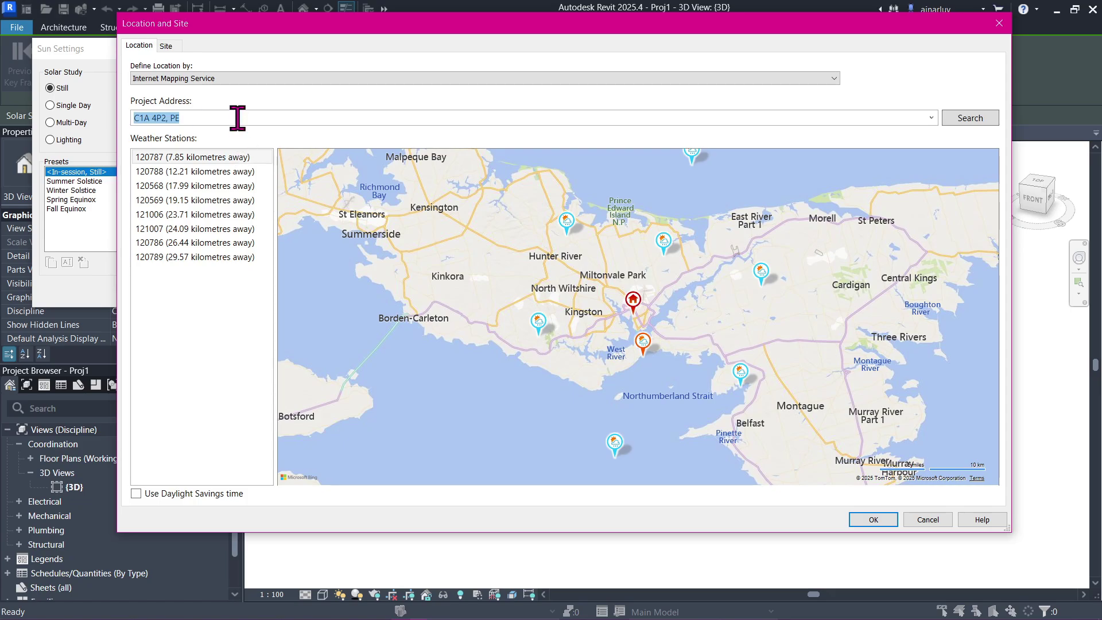
type("n")
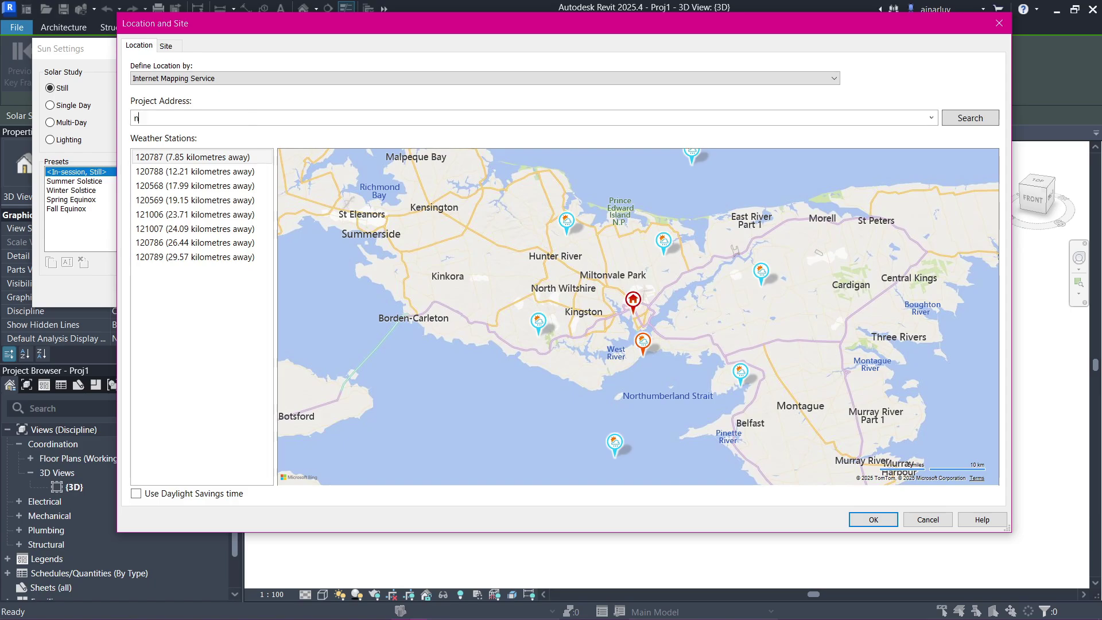
type("2g 1g4")
left_click(951, 119)
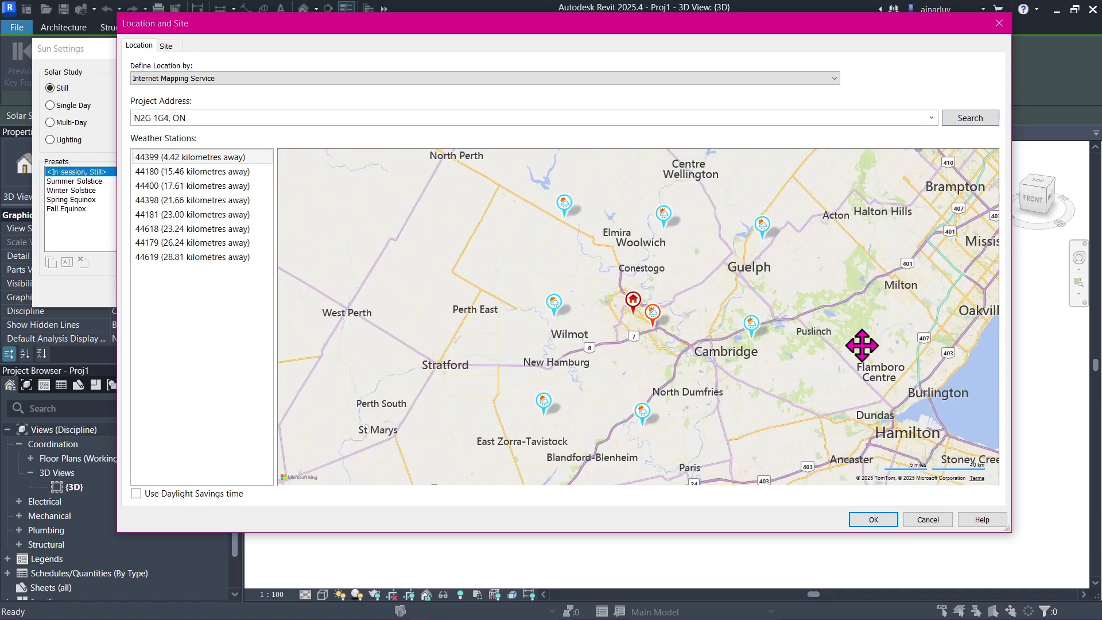
Step: Accept the new location and set the still sun study to 12:00 PM on Feb-08-2025
left_click(868, 520)
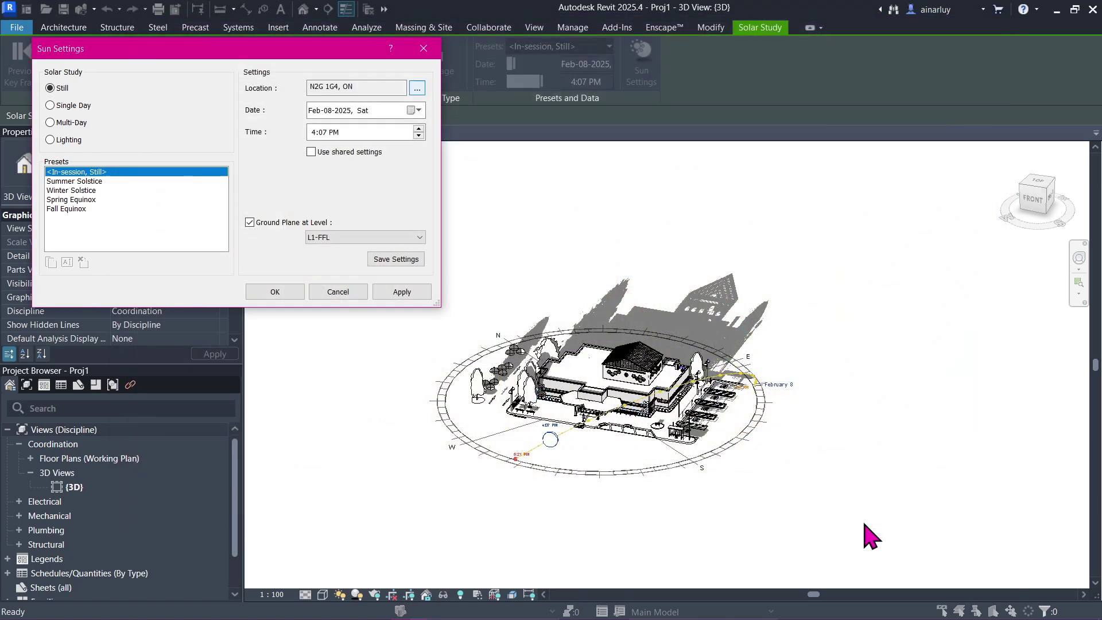
left_click(414, 293)
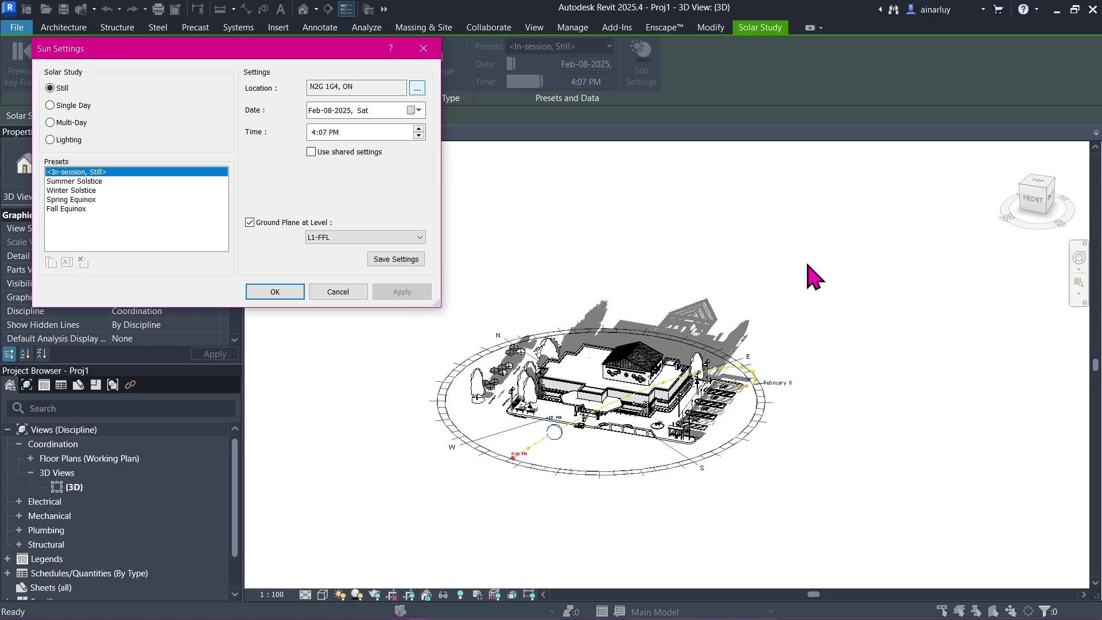
left_click(334, 133)
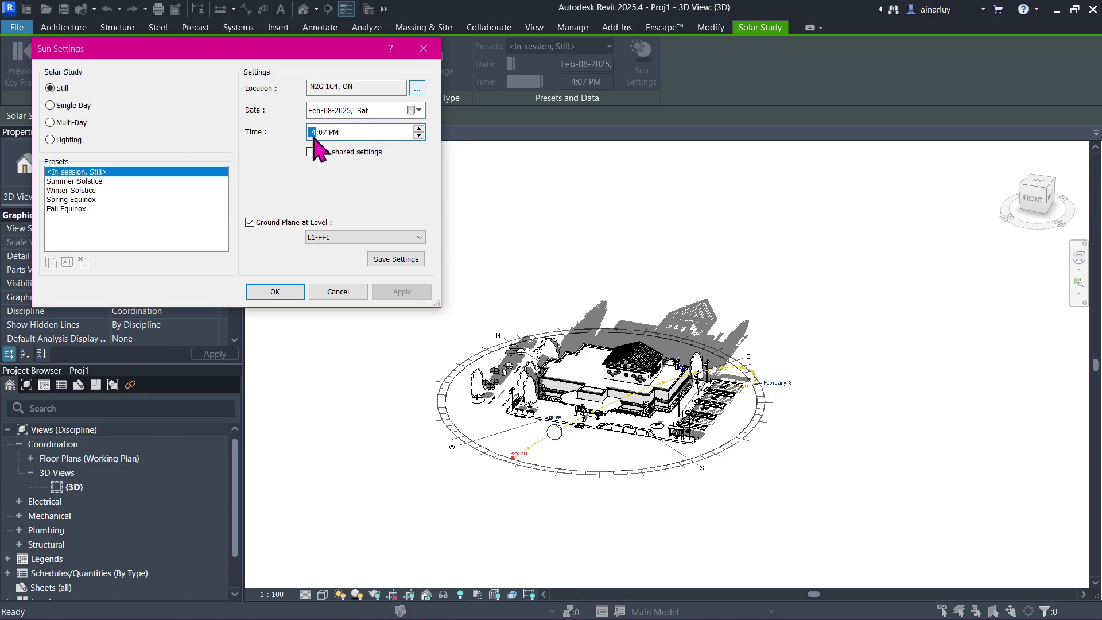
type("12:00")
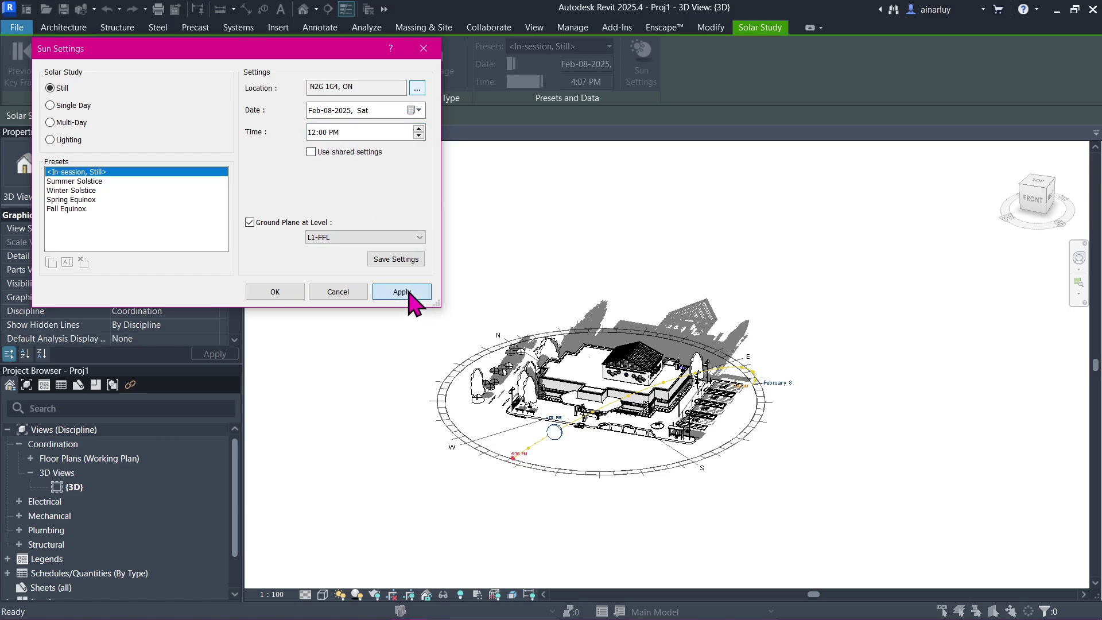
left_click(408, 292)
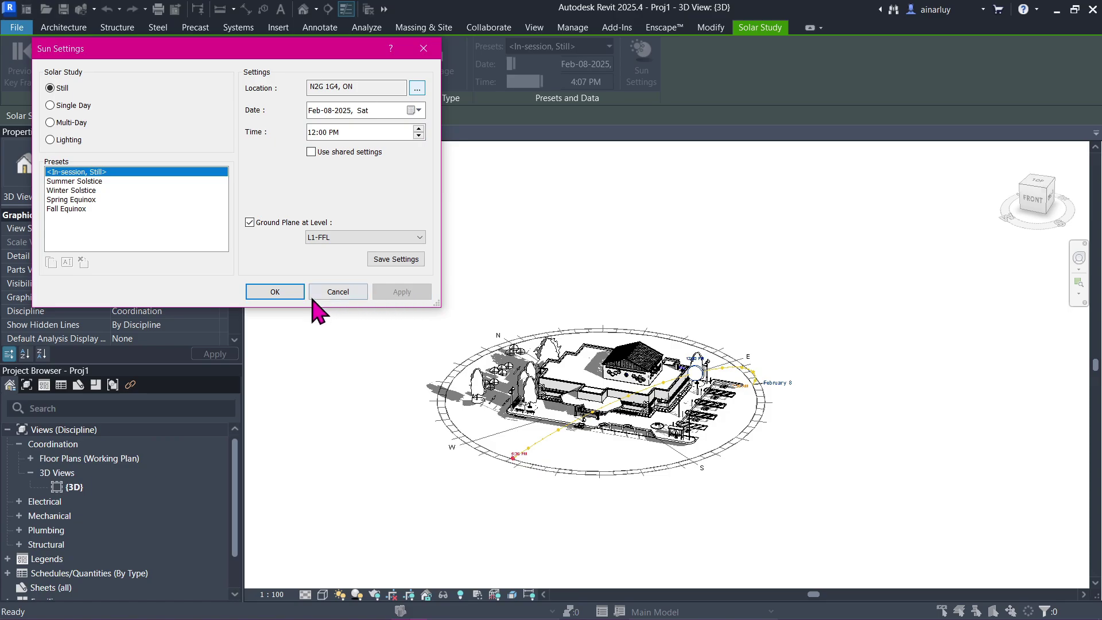
left_click(275, 292)
middle_click_drag(804, 451, 849, 409)
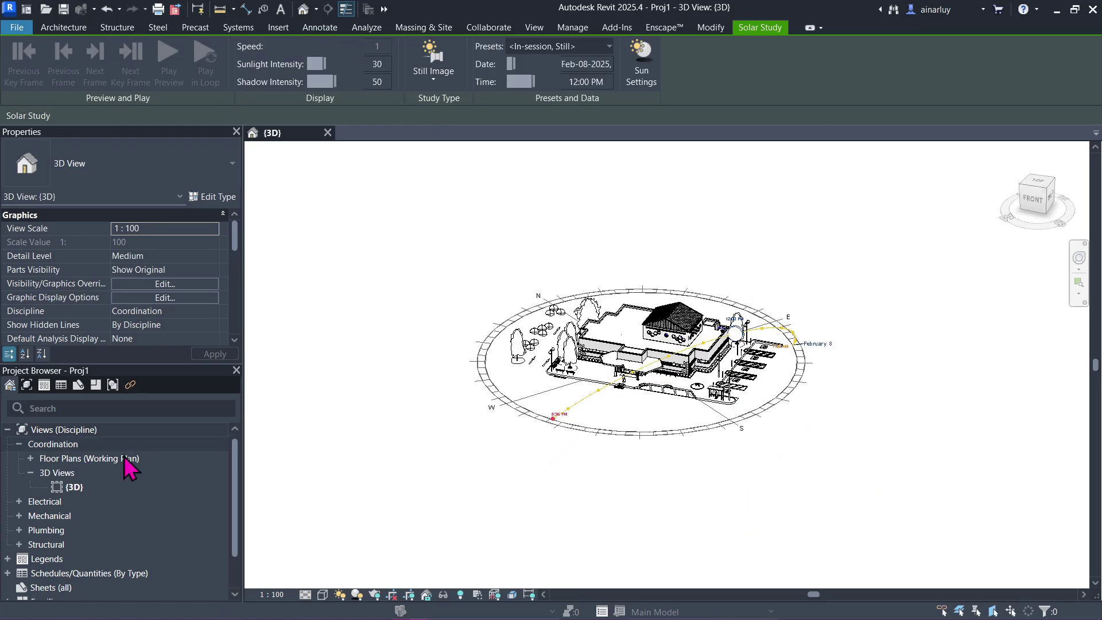
Step: Select the sun path and drag the sun to about 9:30 AM on September 2
key("Escape")
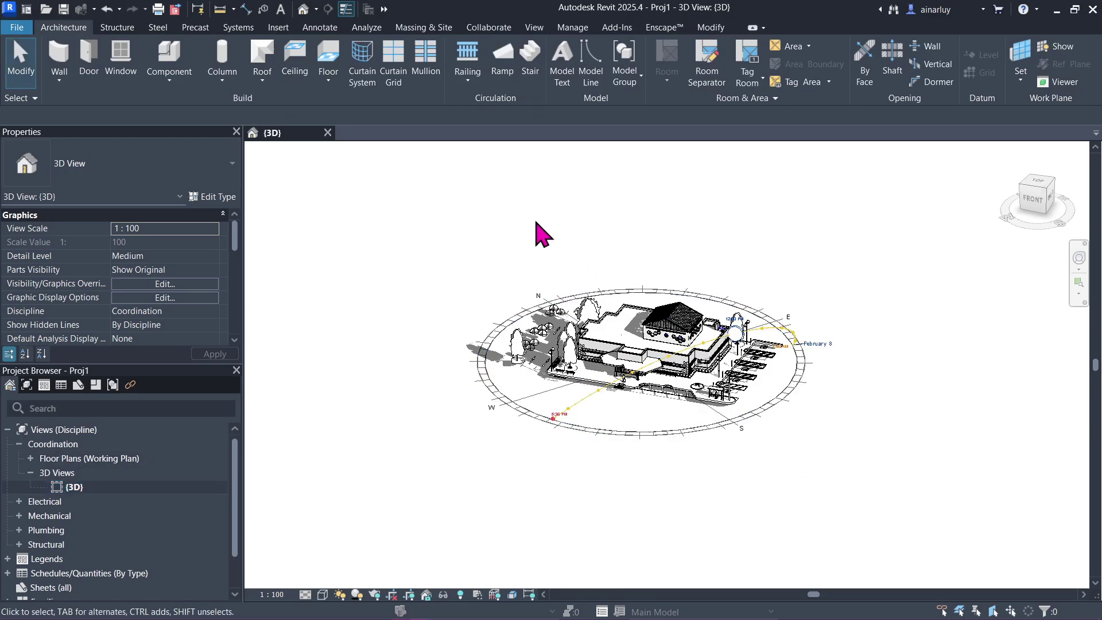
left_click(631, 367)
left_click(642, 432)
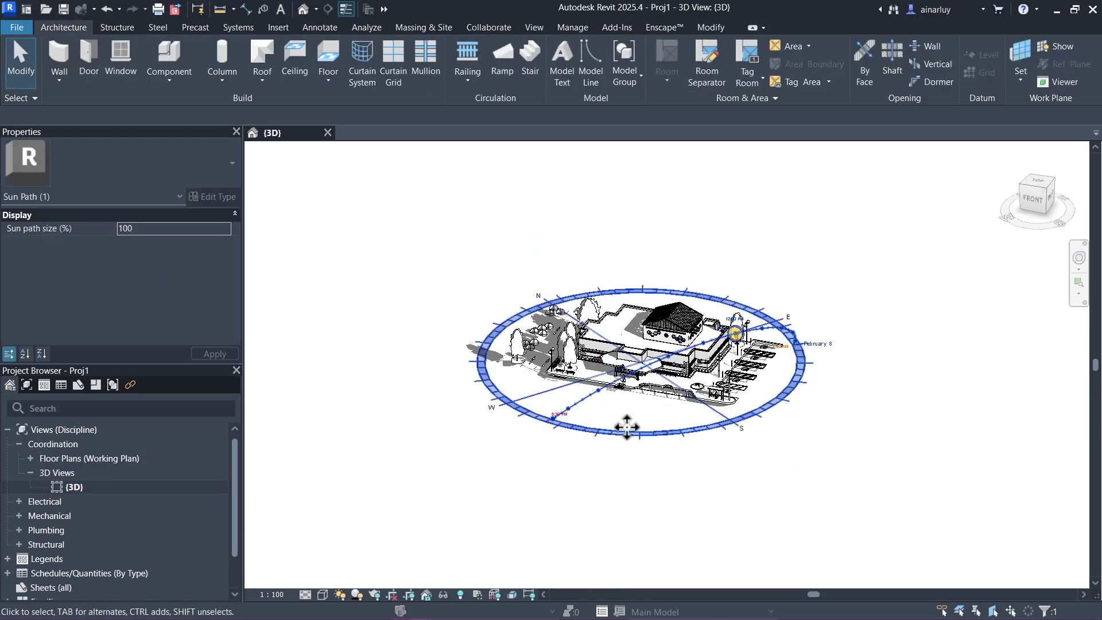
mouse_move(733, 343)
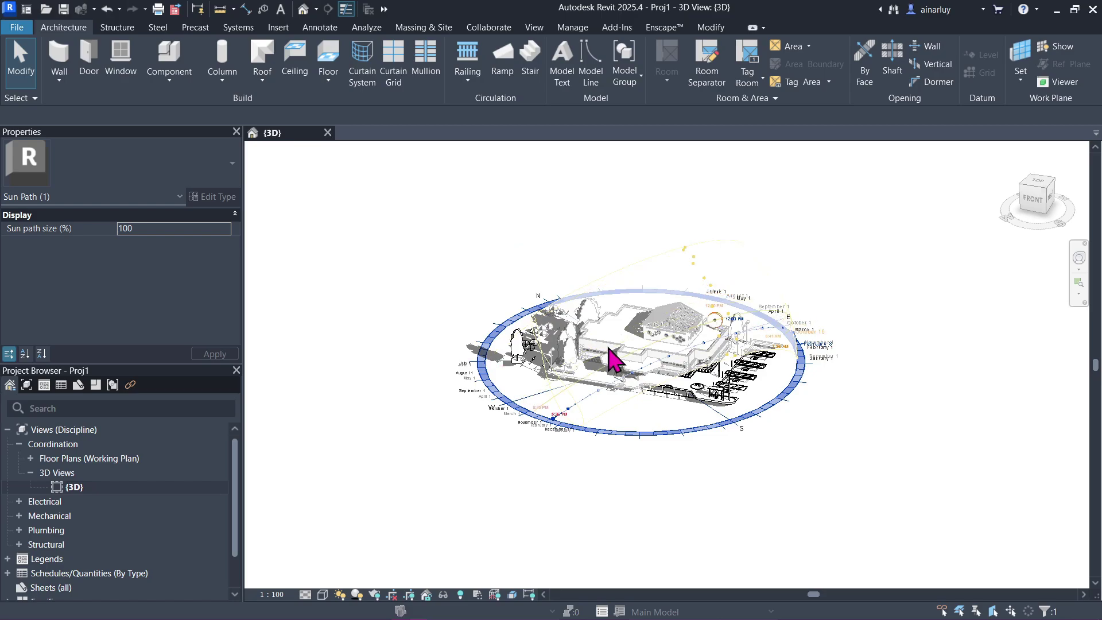
left_click_drag(610, 351, 615, 319)
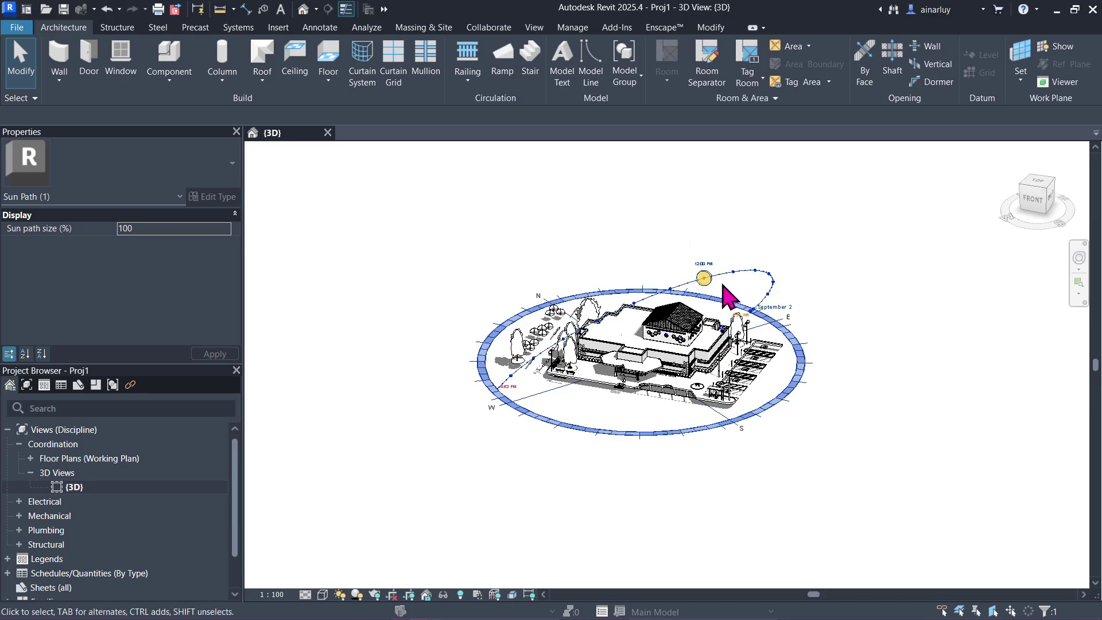
left_click_drag(708, 296, 757, 300)
right_click(987, 270)
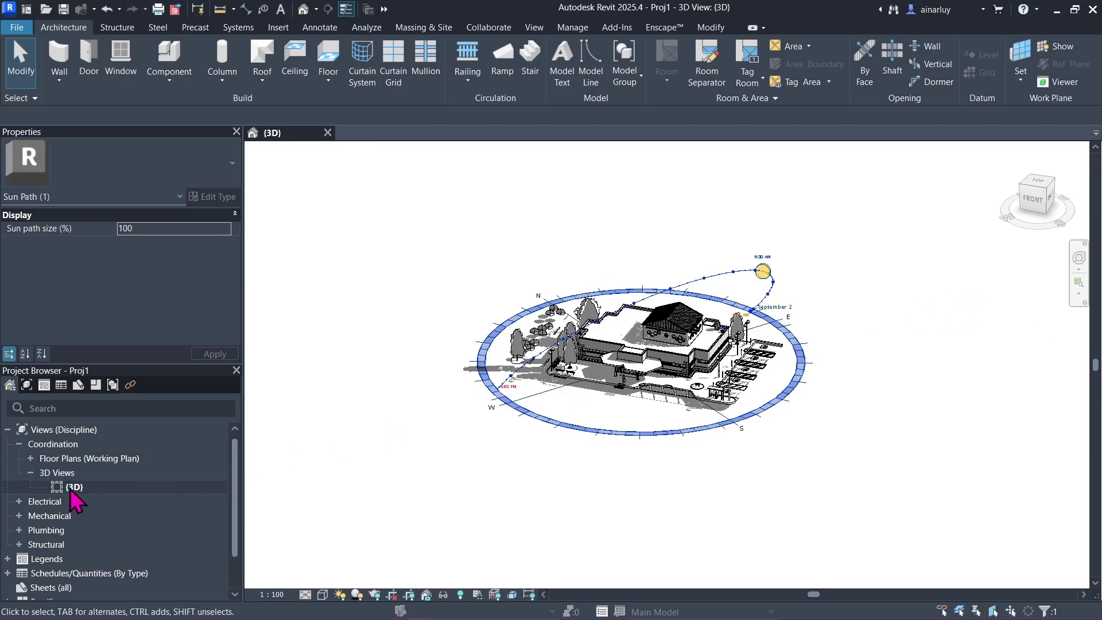
Step: Duplicate {3D} with detailing and rename the copy '3D - 1st STILL SOLAR STUDY'
right_click(74, 487)
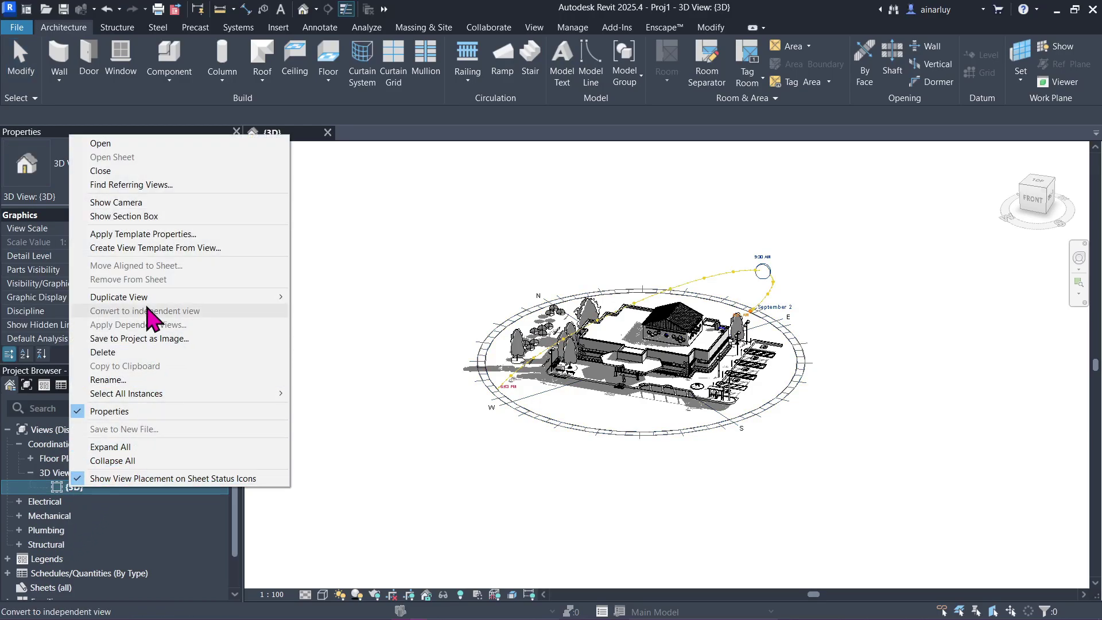
mouse_move(152, 295)
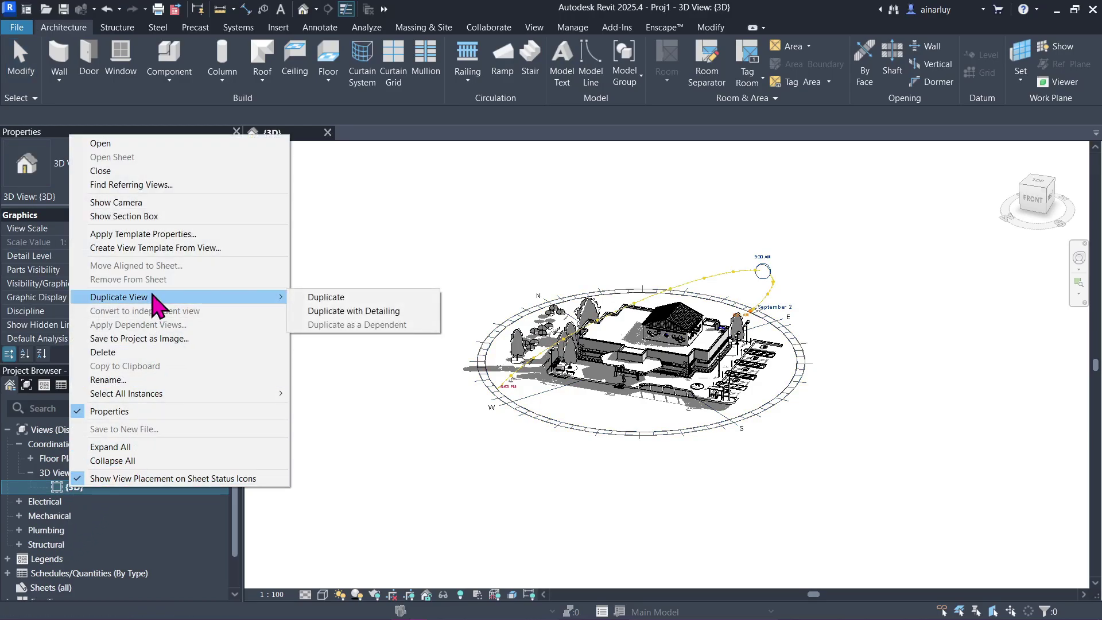
left_click(371, 310)
right_click(93, 508)
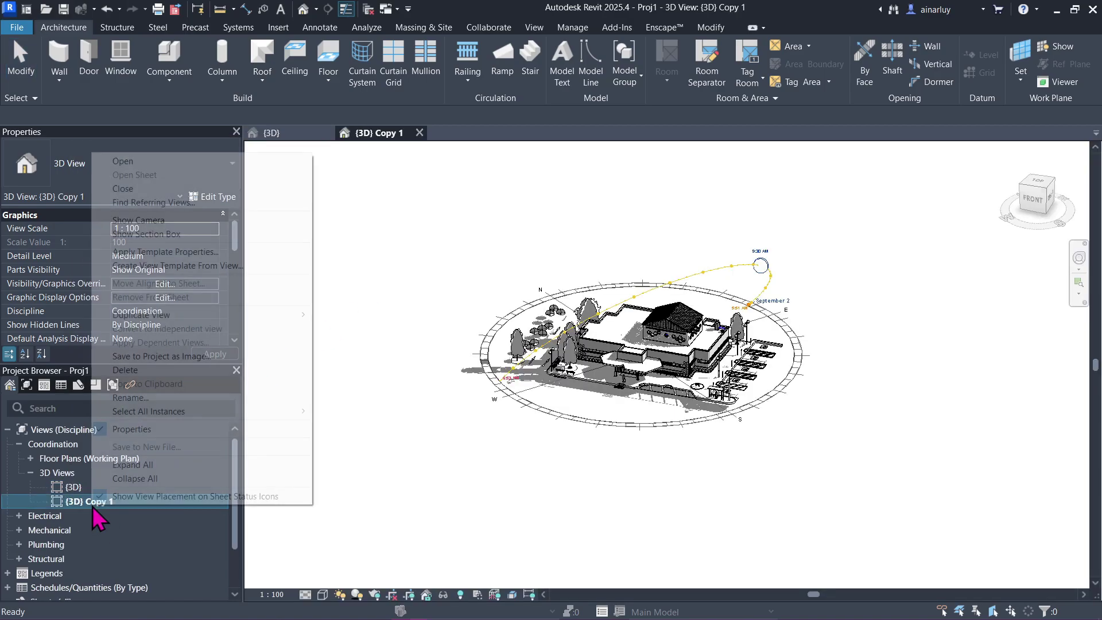
left_click(166, 404)
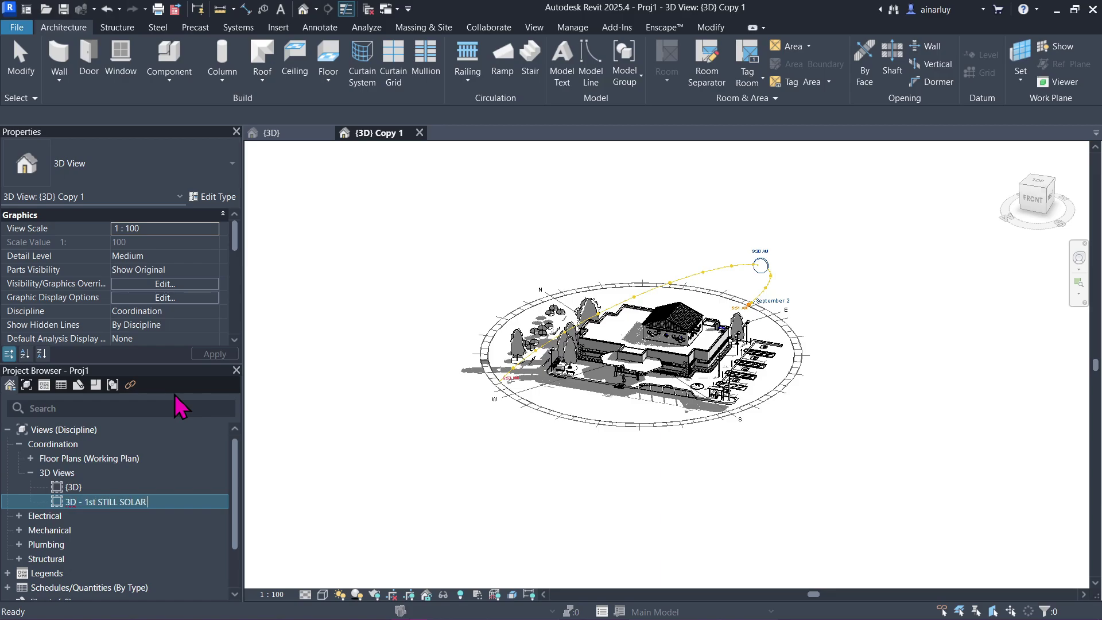
left_click(454, 488)
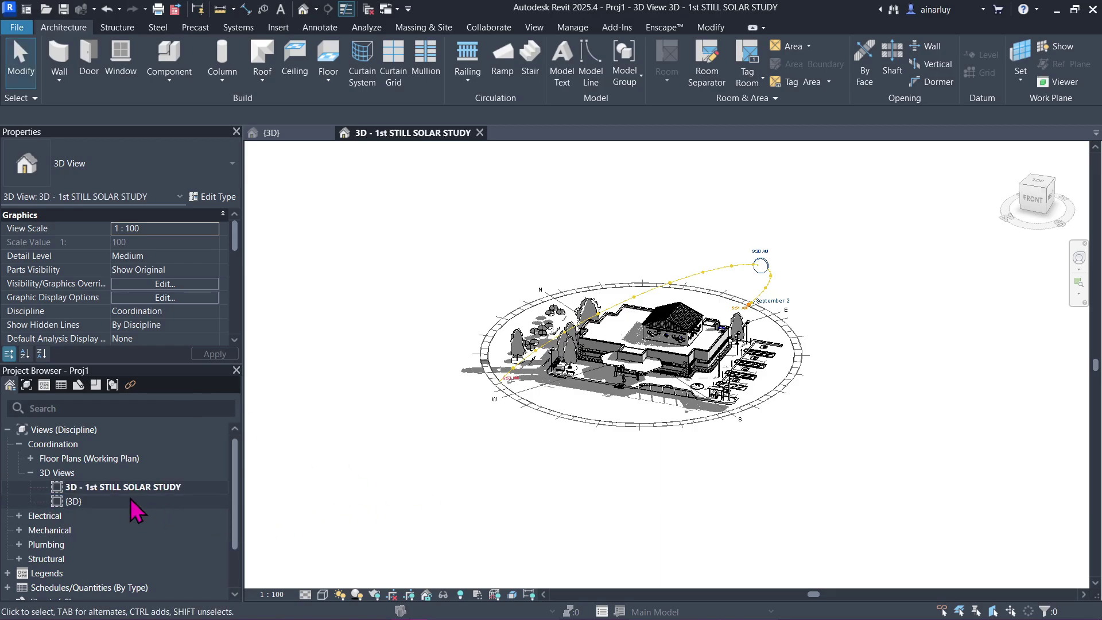
Step: Reopen the original {3D} view
double_click(118, 503)
scroll(625, 465, "up", 2)
left_click(340, 594)
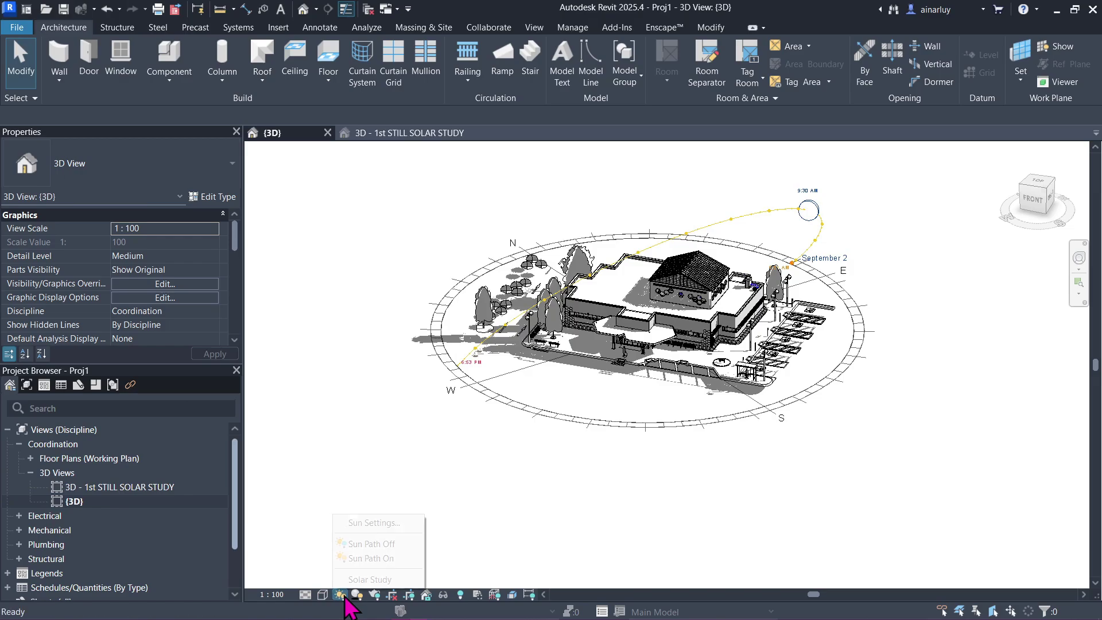
Step: Delete the Winter Solstice, Spring Equinox and Fall Equinox sun setting presets
left_click(376, 524)
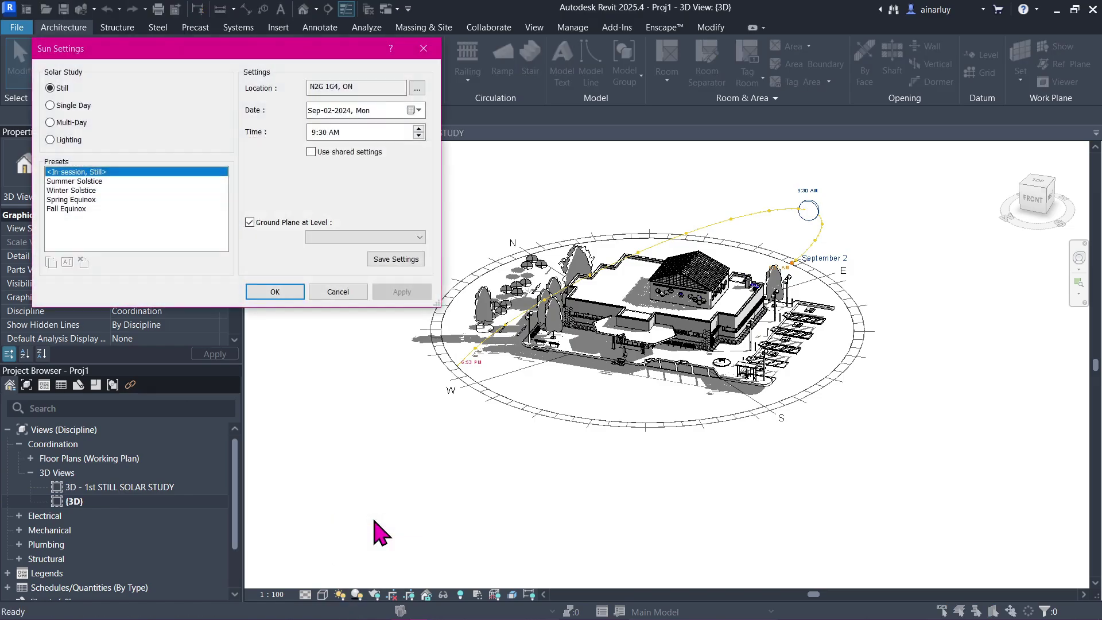
left_click(95, 182)
left_click(94, 190)
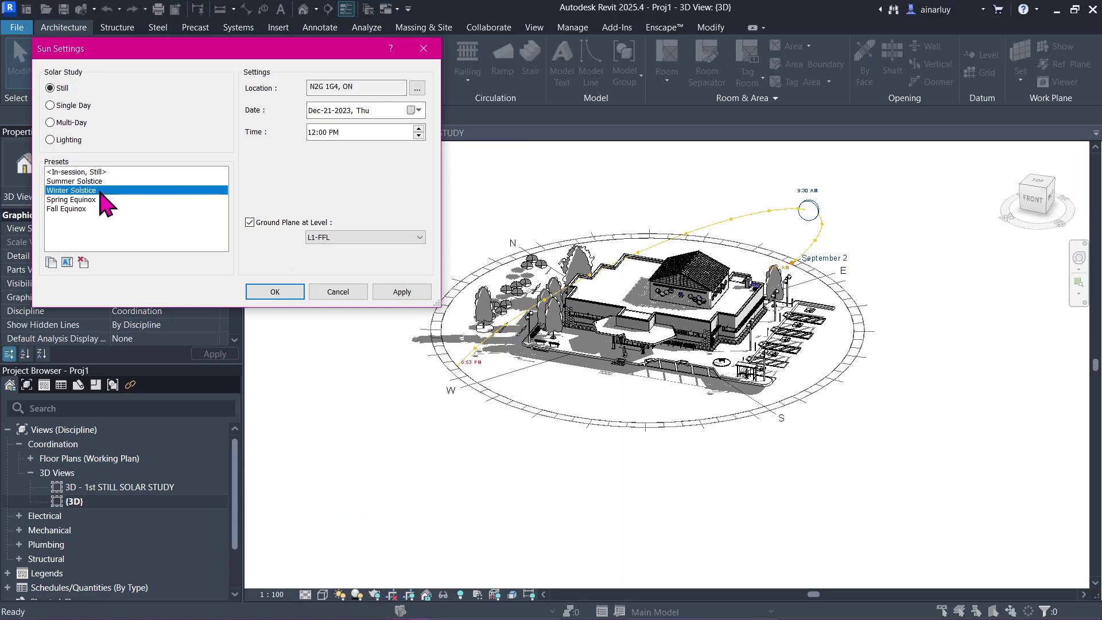
left_click(83, 263)
left_click(584, 318)
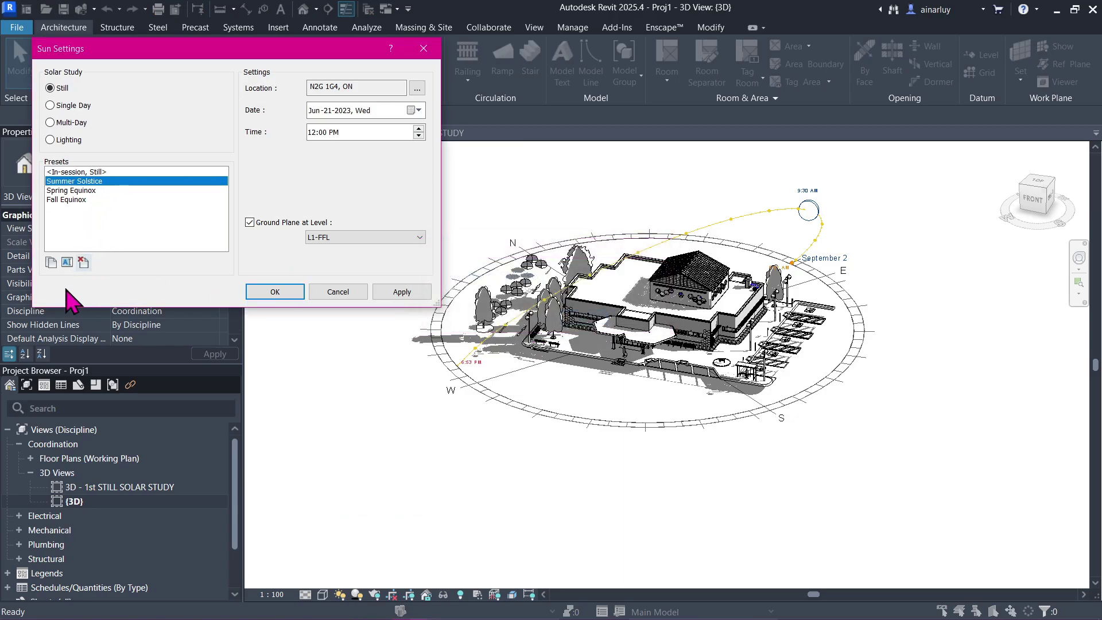
left_click(92, 199)
left_click(93, 189)
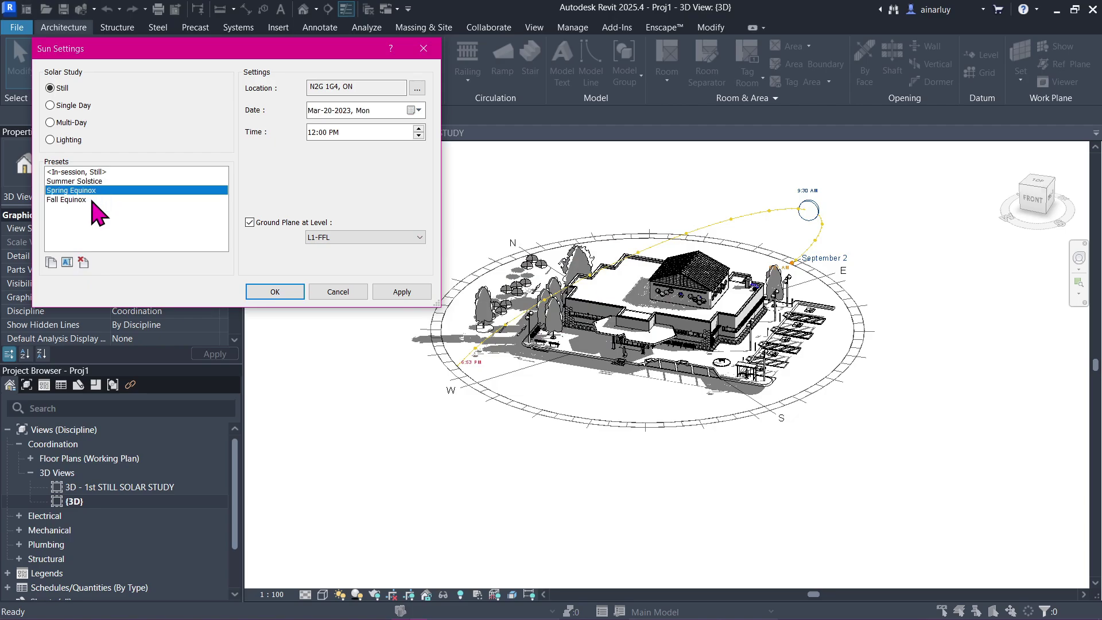
left_click(83, 262)
left_click(580, 319)
left_click(75, 190)
left_click(83, 262)
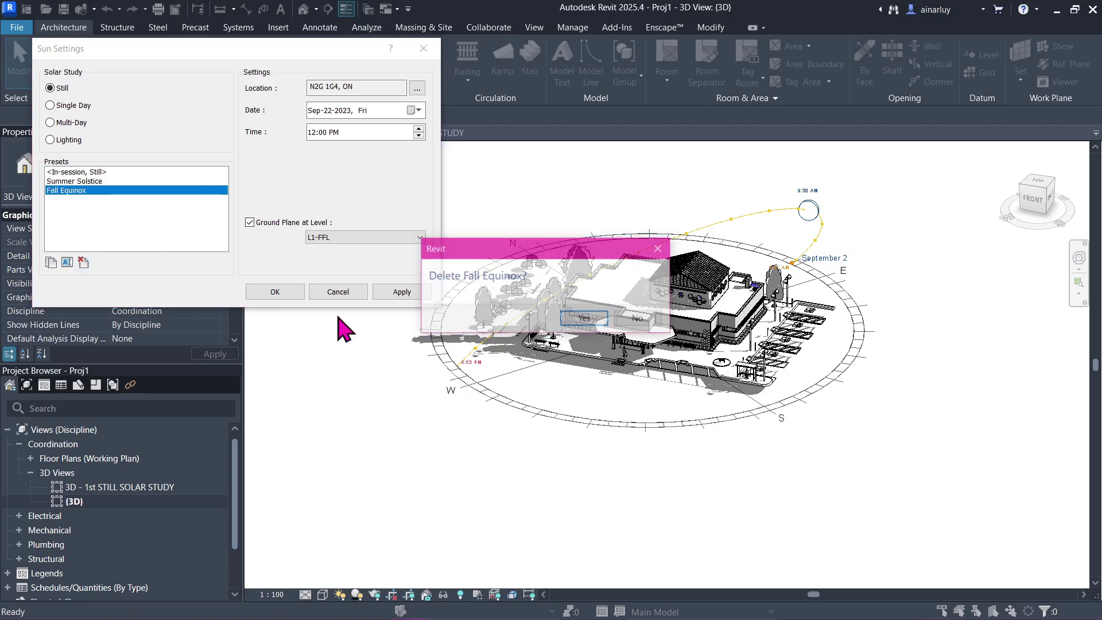
left_click(584, 318)
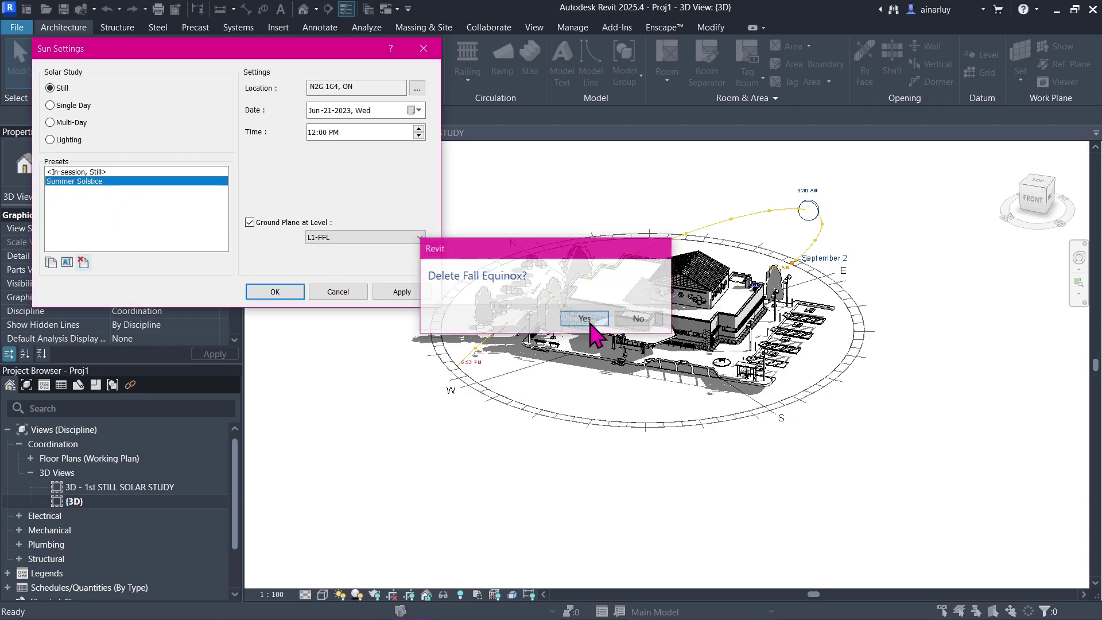
Step: Rename the Summer Solstice preset to '1st SOLAR STUDY'
left_click(66, 263)
left_click(804, 394)
key("ctrl+a")
type("1s")
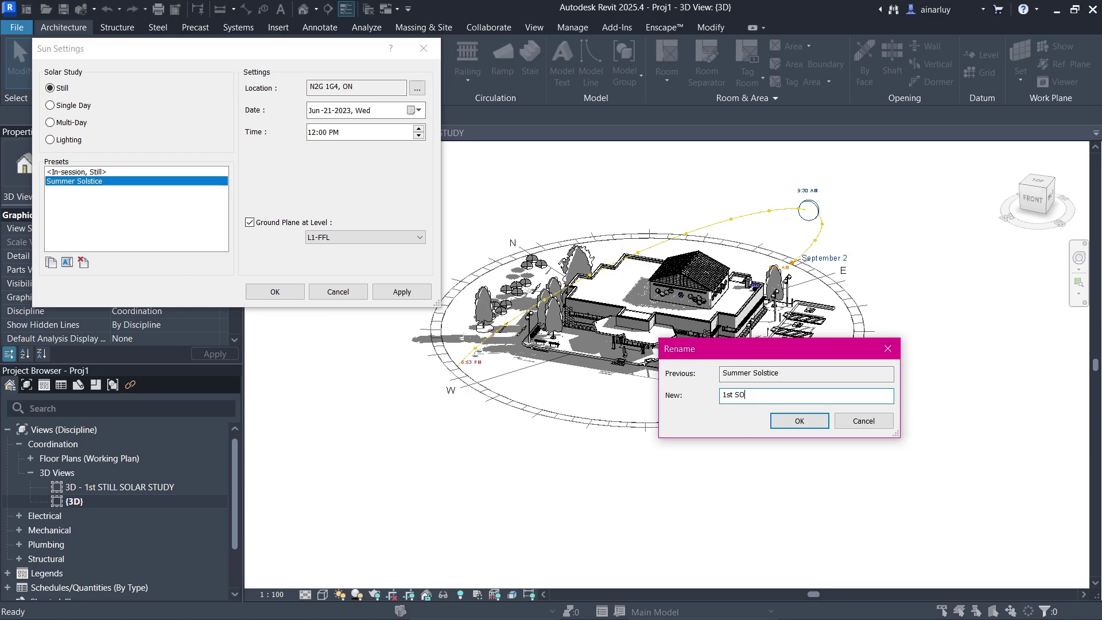
type("t SOLAR STUDY")
left_click(799, 421)
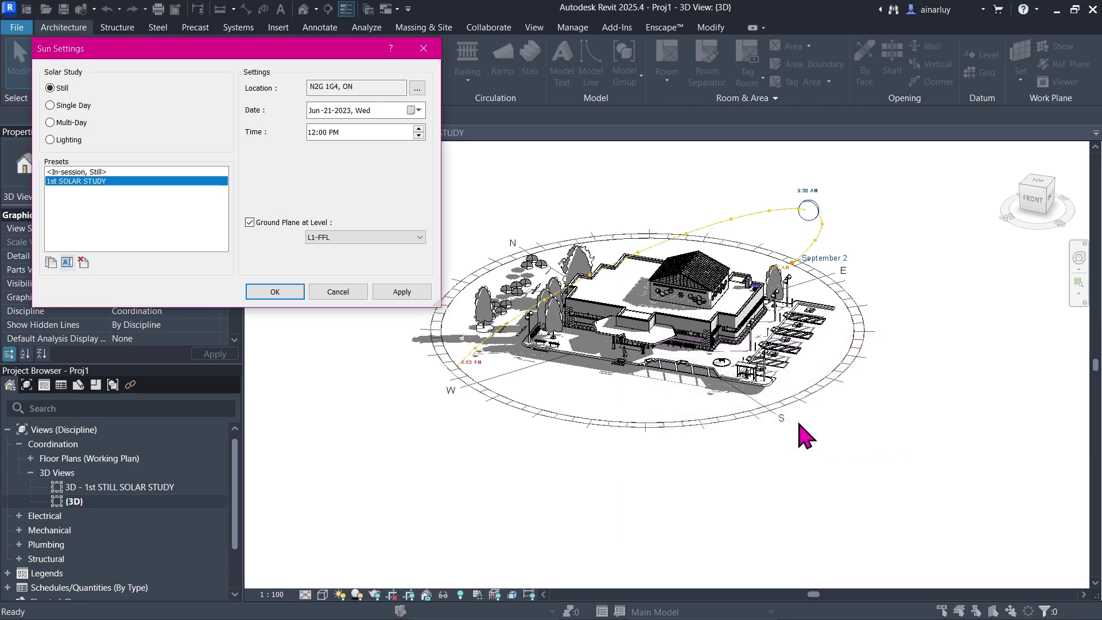
Step: Duplicate the 1st SOLAR STUDY sun preset and name the copy 2nd SOLAR STUDY
left_click(51, 263)
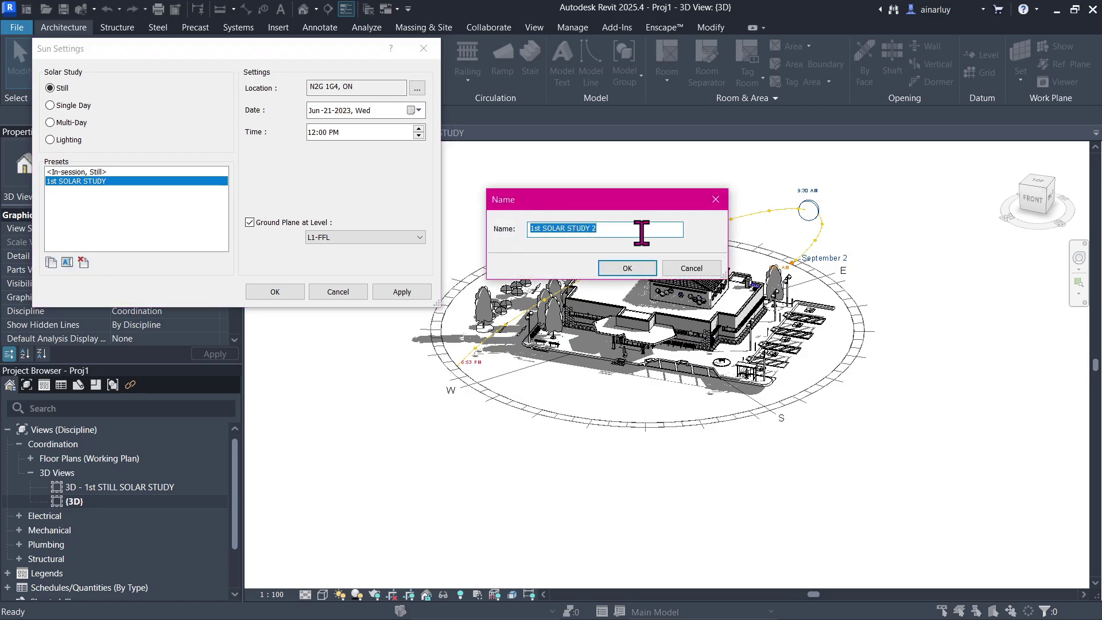
double_click(533, 228)
type("2")
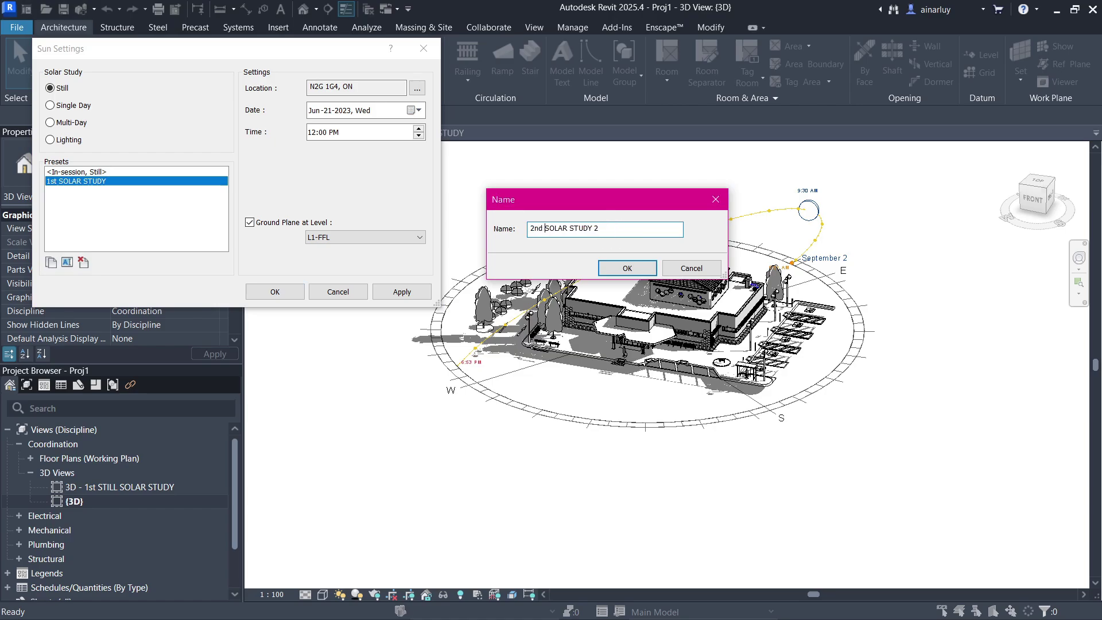
type("nd")
left_click(609, 228)
key("BackSpace")
key("BackSpace")
left_click(627, 268)
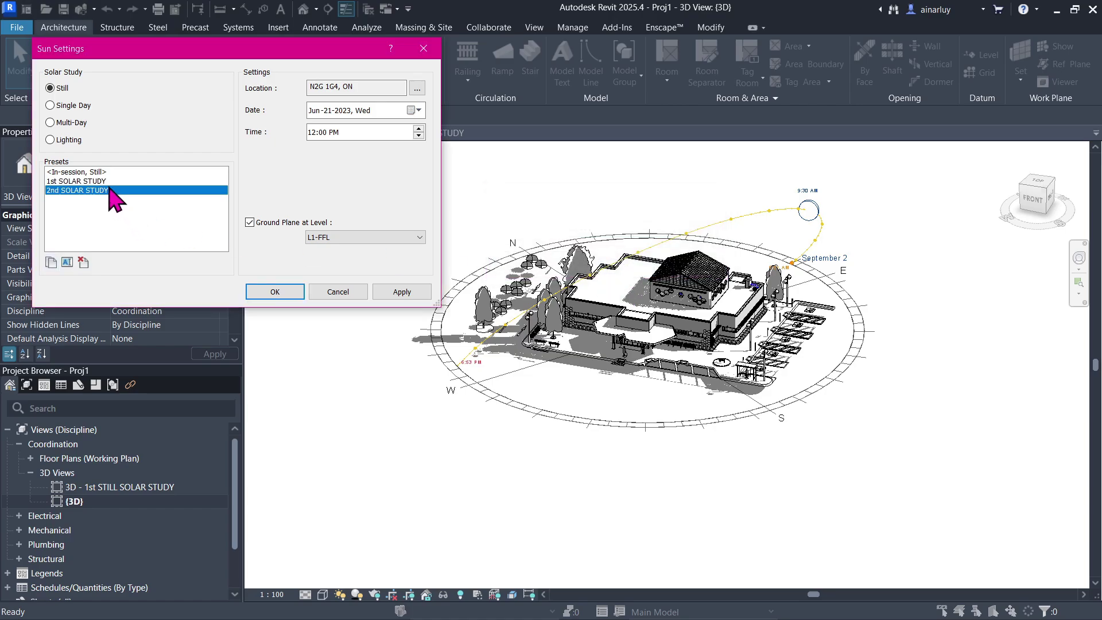
Step: Set the 2nd SOLAR STUDY date to October 20, 2023 at 12:00 PM and apply it
left_click(374, 115)
left_click(415, 110)
left_click(447, 129)
left_click(447, 129)
left_click(447, 130)
left_click(447, 130)
left_click(447, 130)
left_click(447, 129)
left_click(314, 130)
left_click(313, 129)
left_click(401, 193)
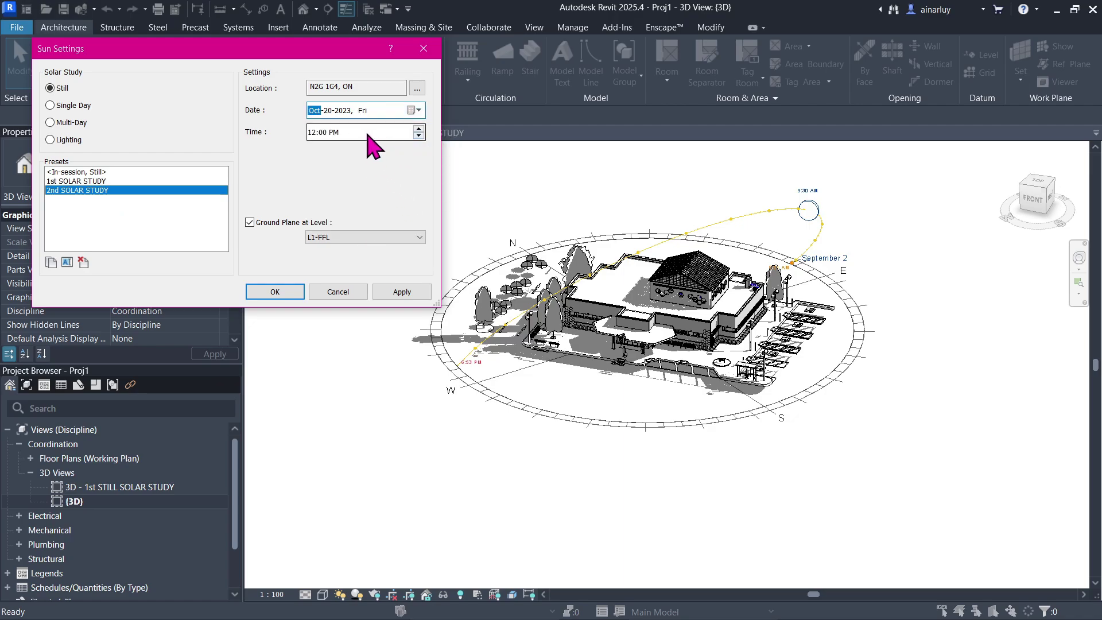
left_click(315, 136)
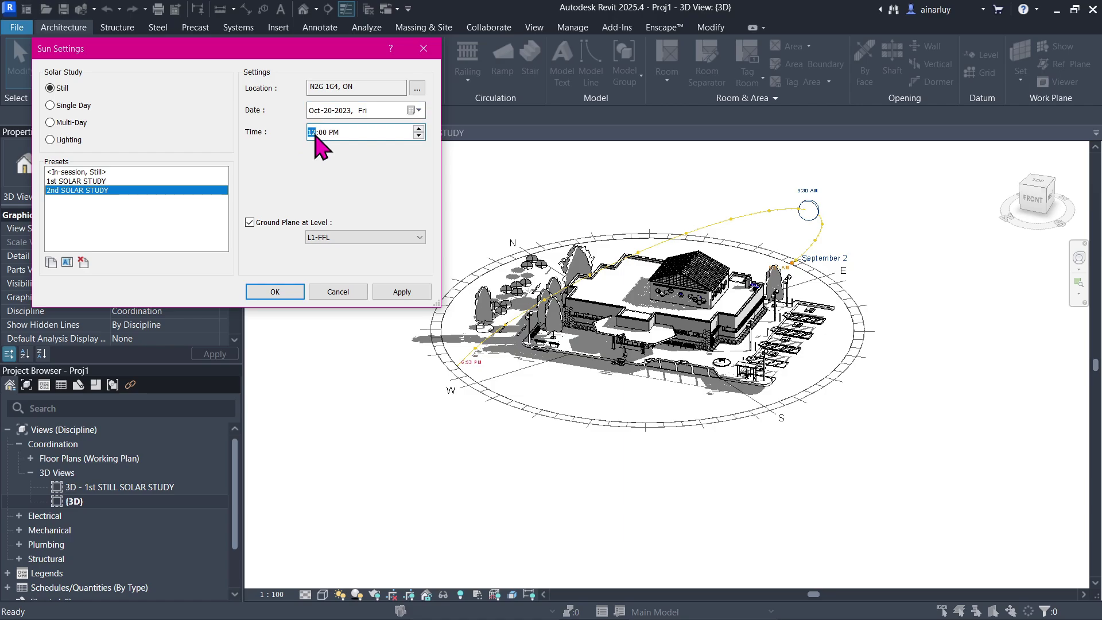
left_click(94, 181)
left_click(100, 191)
left_click(402, 292)
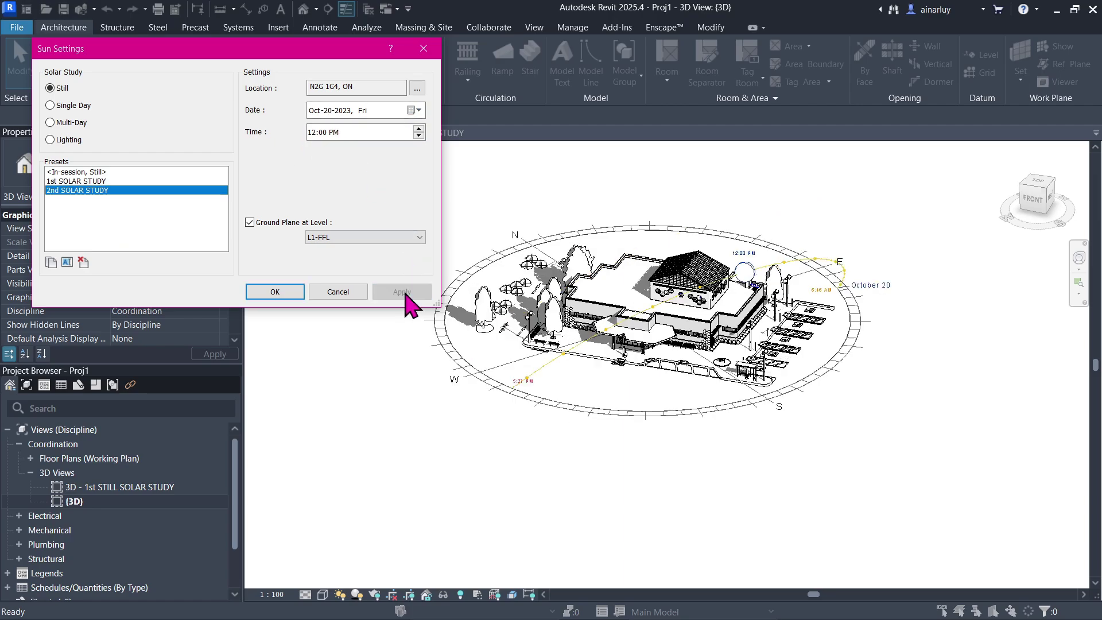
left_click(275, 292)
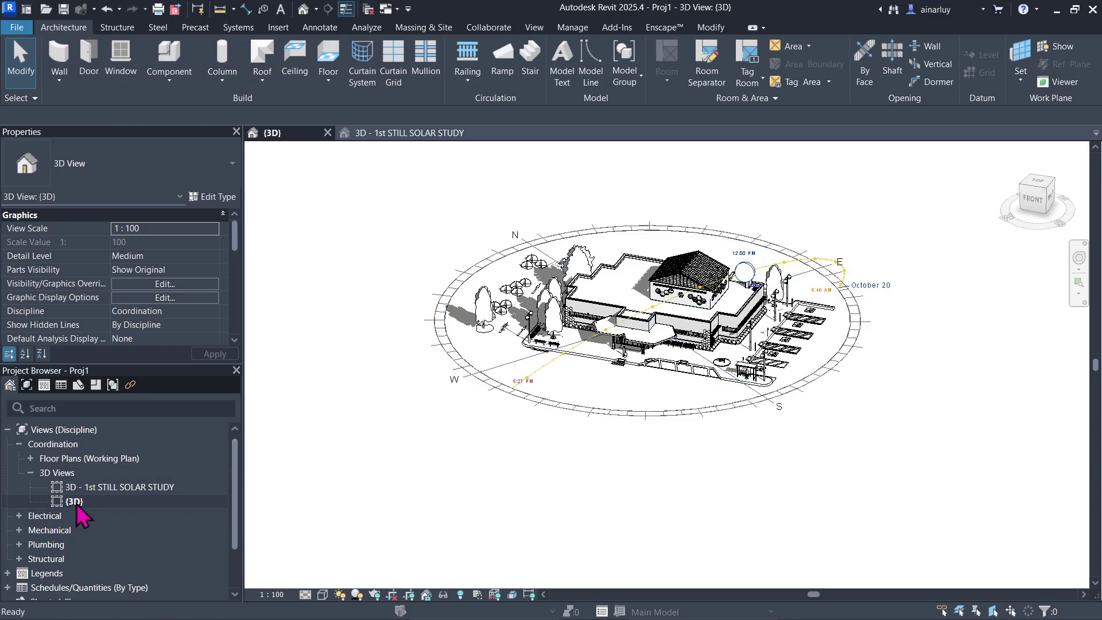
Step: Duplicate the {3D} view from the Project Browser
right_click(69, 502)
mouse_move(153, 312)
left_click(317, 313)
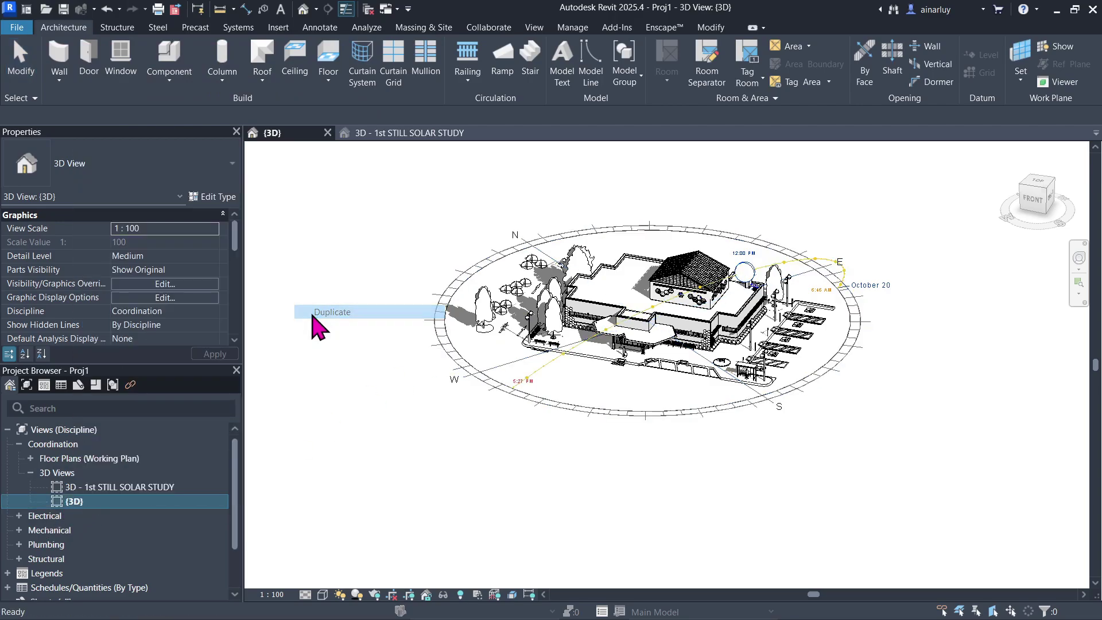
Step: Rename the copied view, removing the invalid brace characters to get 3D Copy 1
left_click(86, 515)
left_click(99, 516)
type("{3D}2")
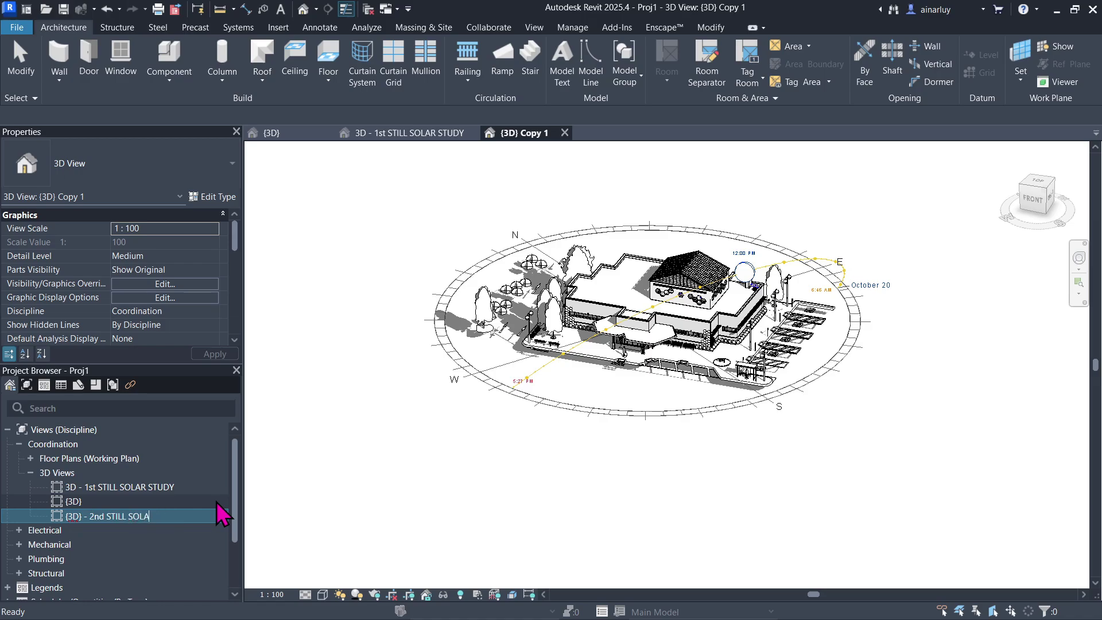
type("Y")
left_click(438, 490)
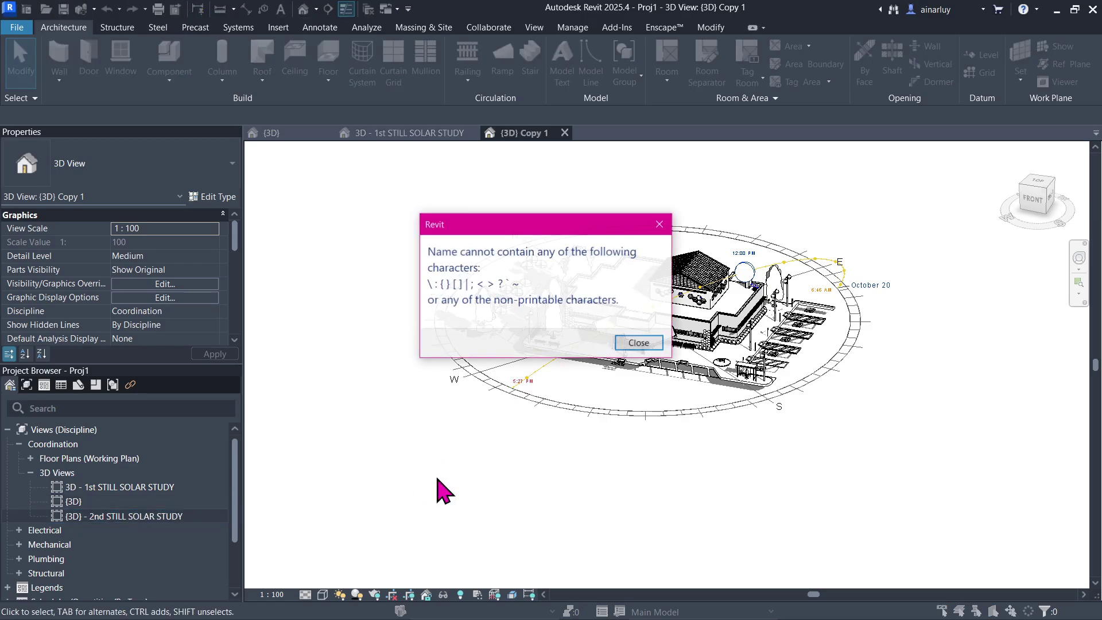
left_click(641, 343)
left_click(92, 516)
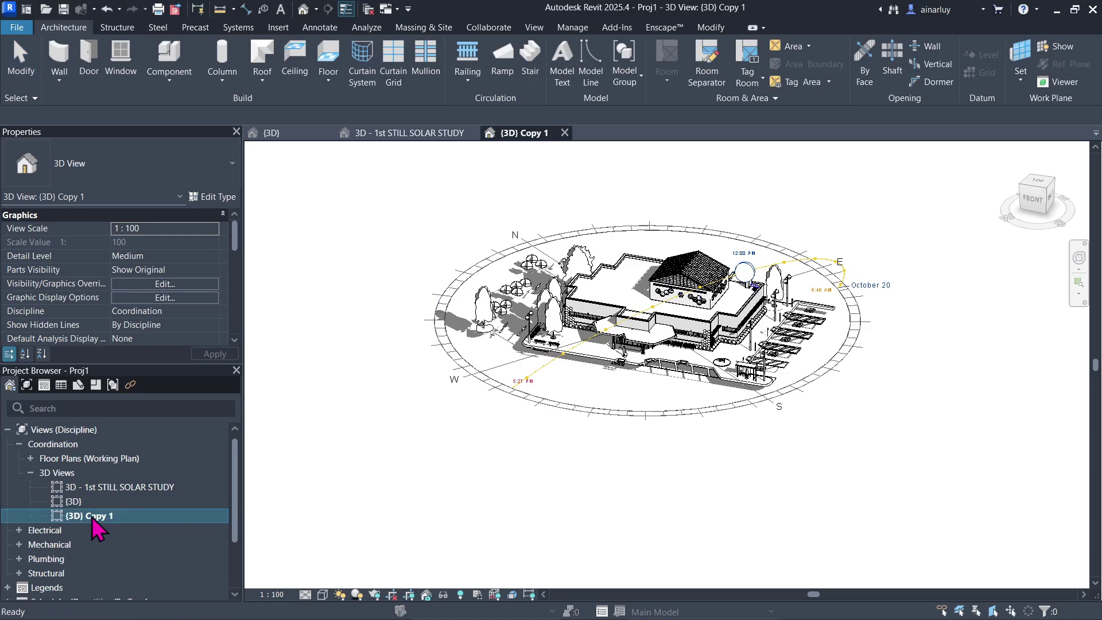
left_click(83, 517)
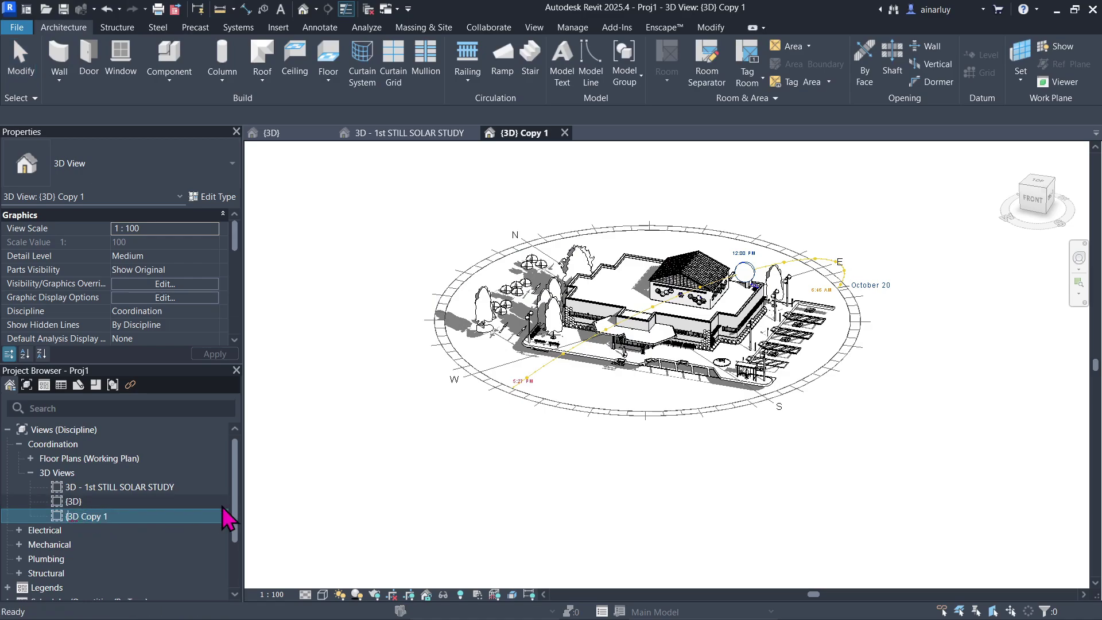
key("BackSpace")
key("ctrl+a")
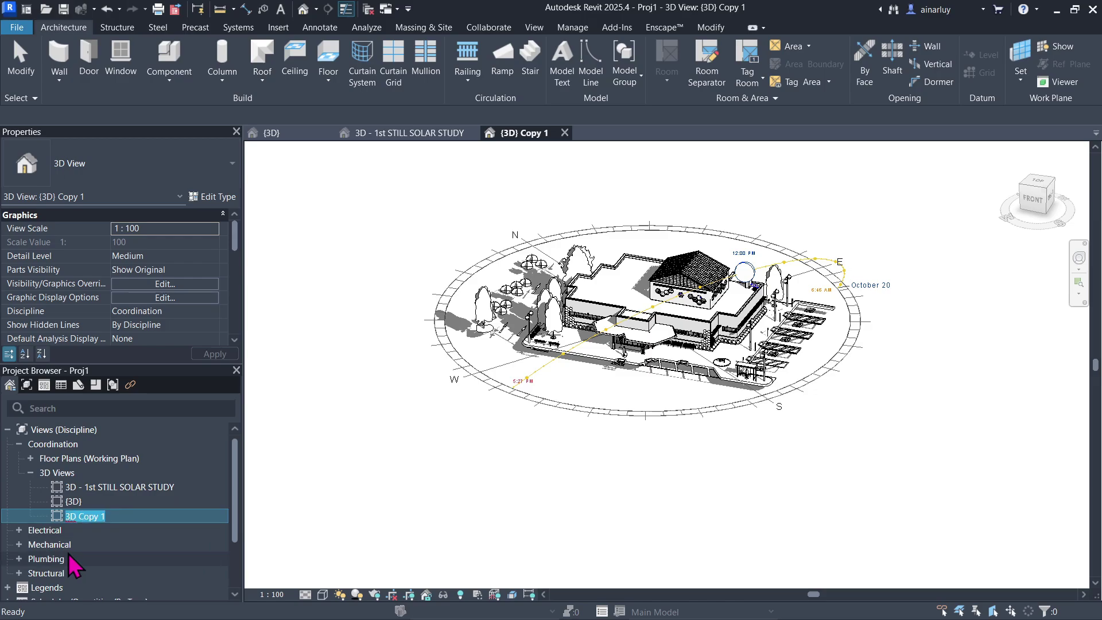
key("Return")
Step: Rename the copied view to '3D - 2nd'
left_click(101, 502)
key("Escape")
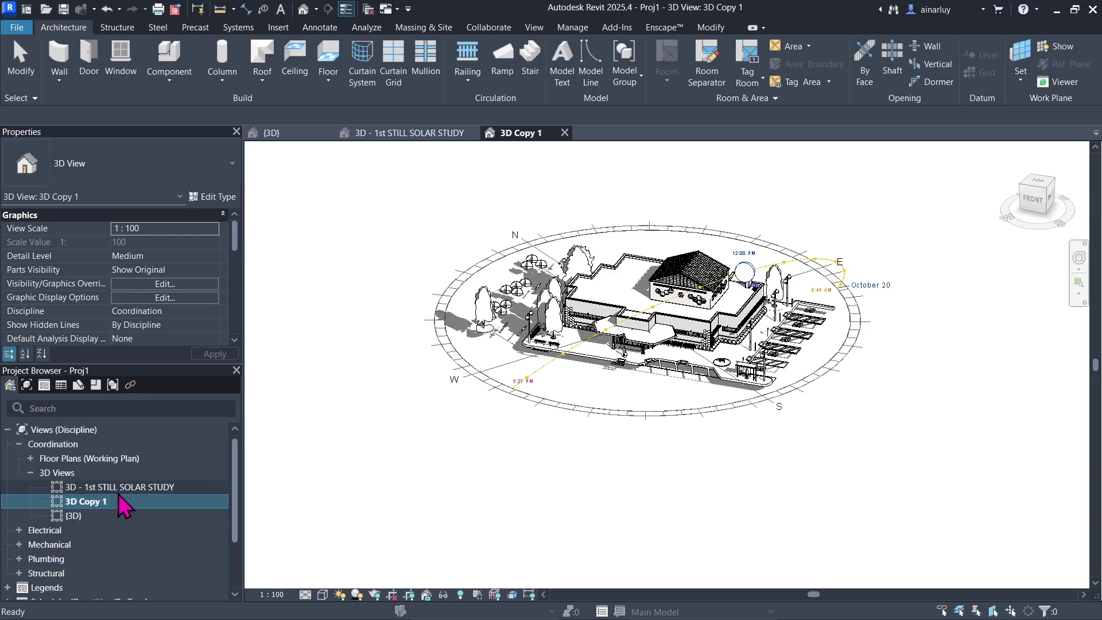
left_click(86, 503)
left_click(85, 502)
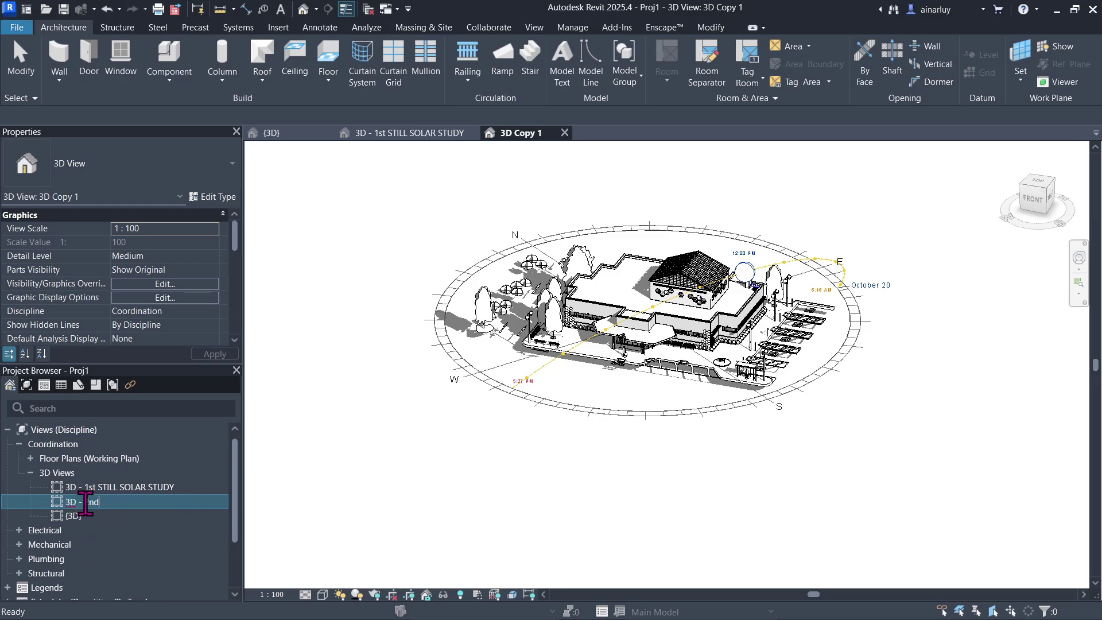
key("Return")
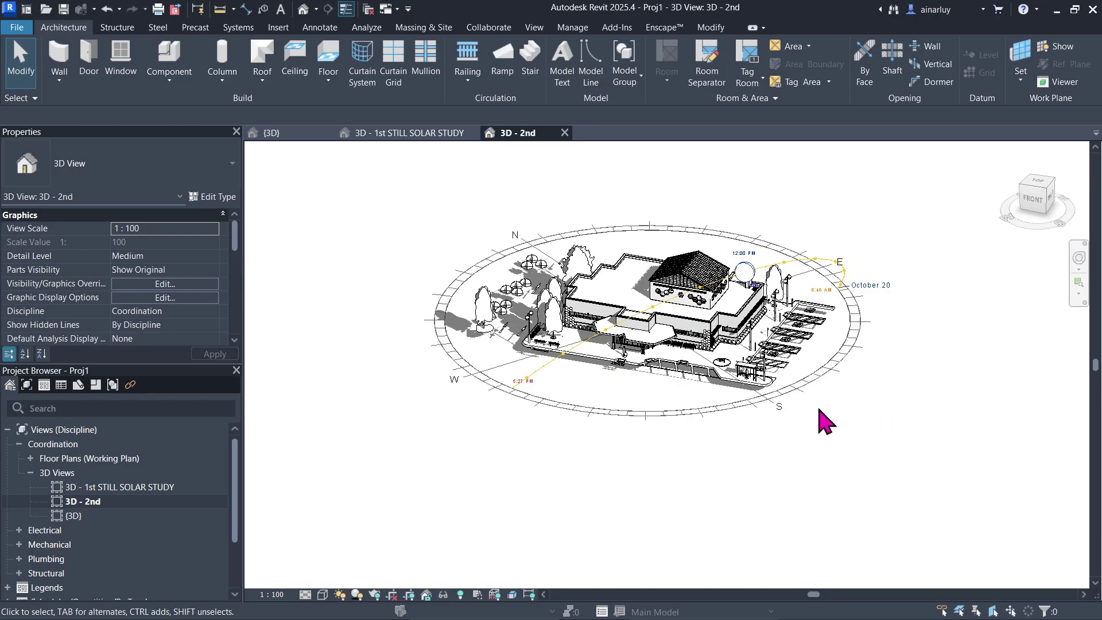
left_click_drag(239, 474, 224, 550)
Step: Create a new sheet from Sheets (all) using the A0 metric Cover titleblock
left_click(52, 550)
right_click(72, 552)
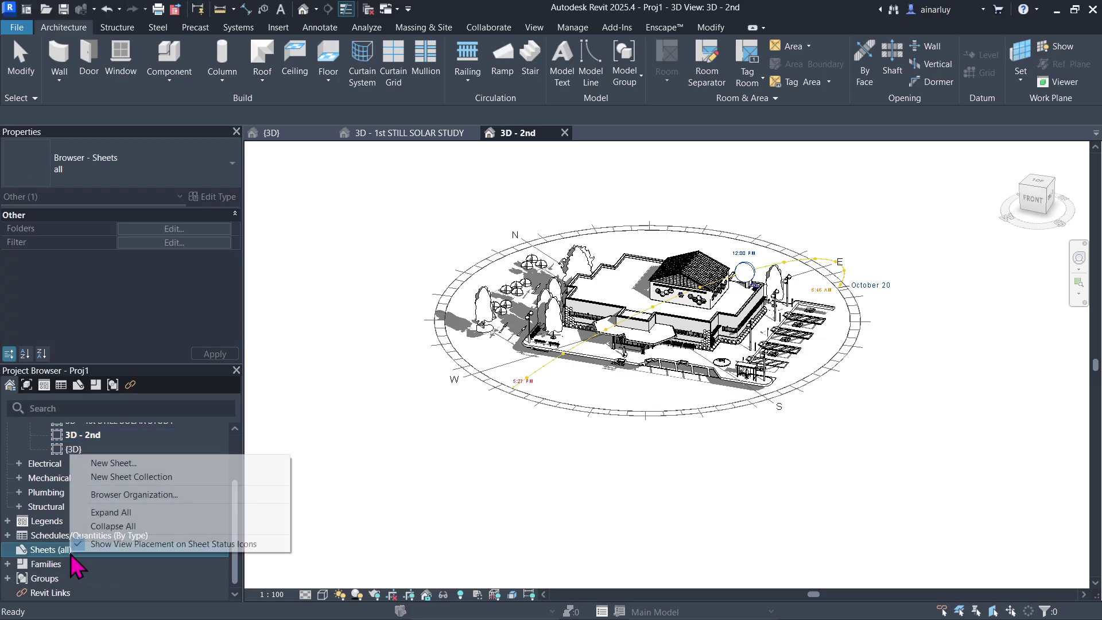
left_click(134, 463)
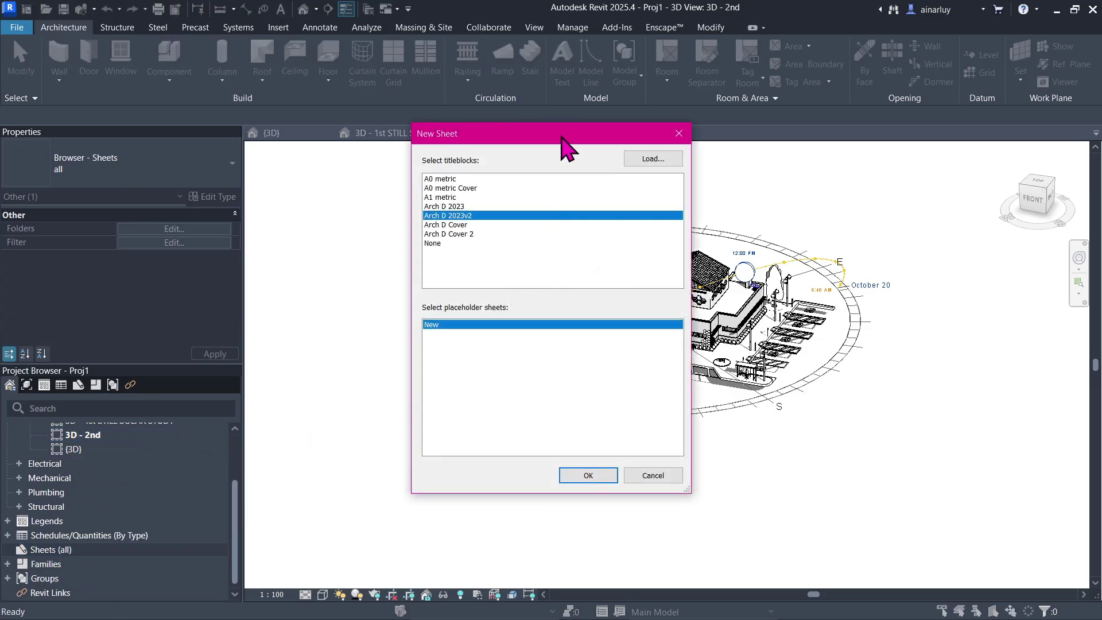
left_click_drag(561, 137, 217, 90)
left_click(129, 138)
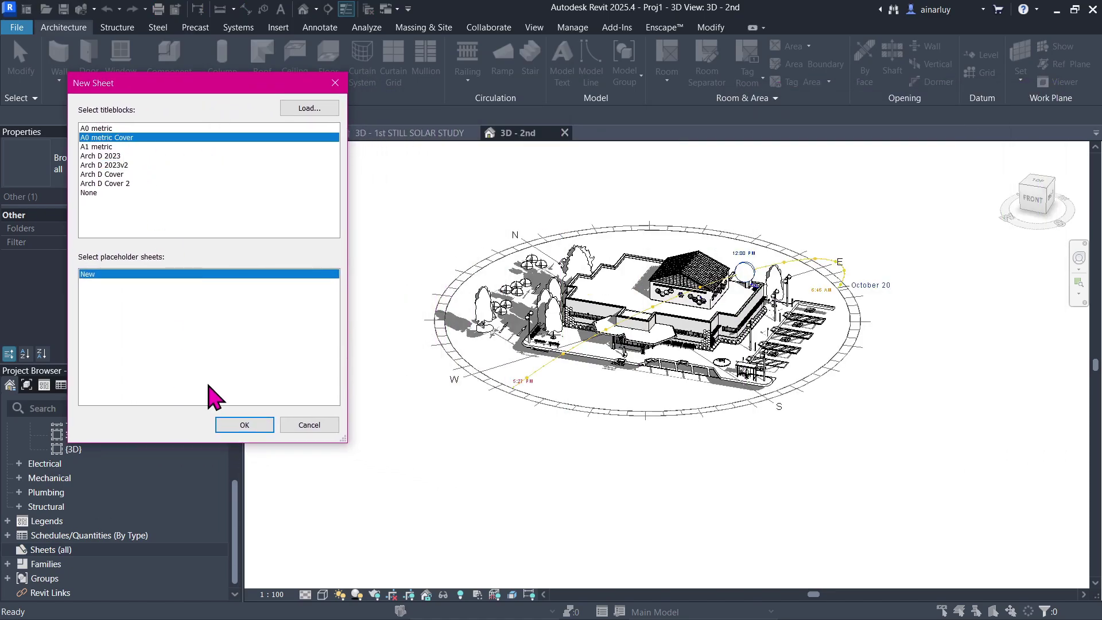
left_click(124, 147)
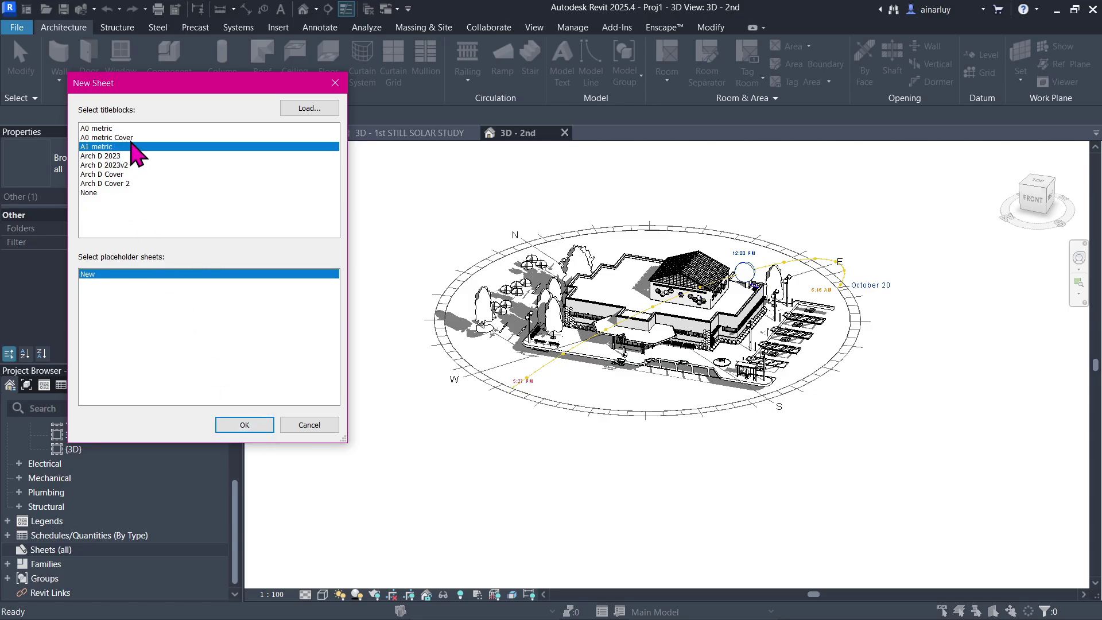
left_click(131, 138)
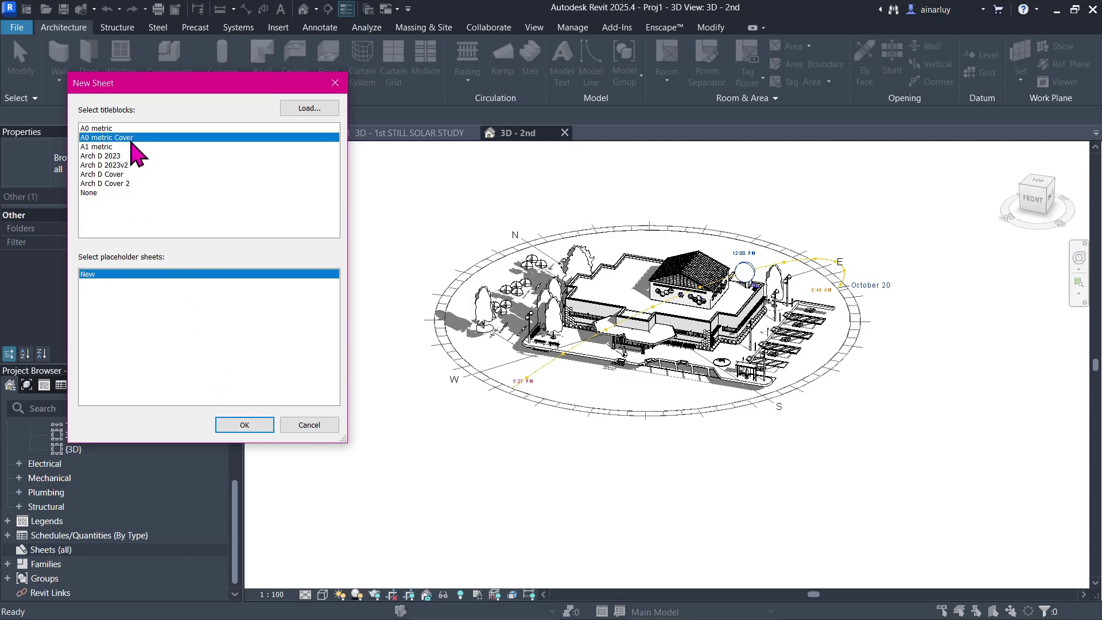
left_click(245, 425)
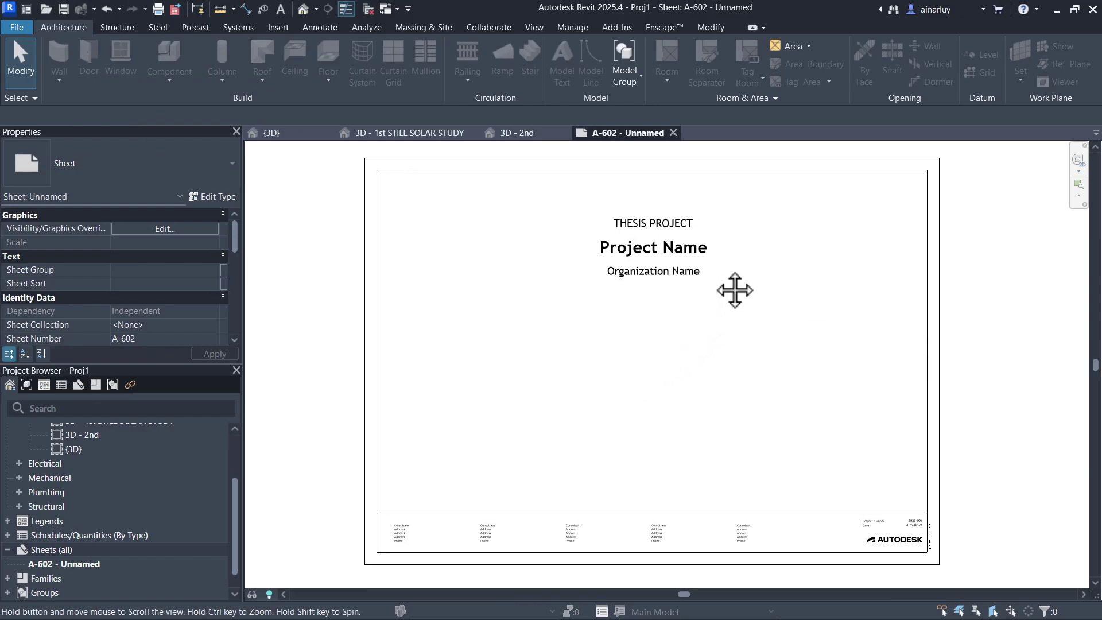
Step: Place the 3D - 1st STILL SOLAR STUDY view on sheet A-602
scroll(111, 517, "up", 3)
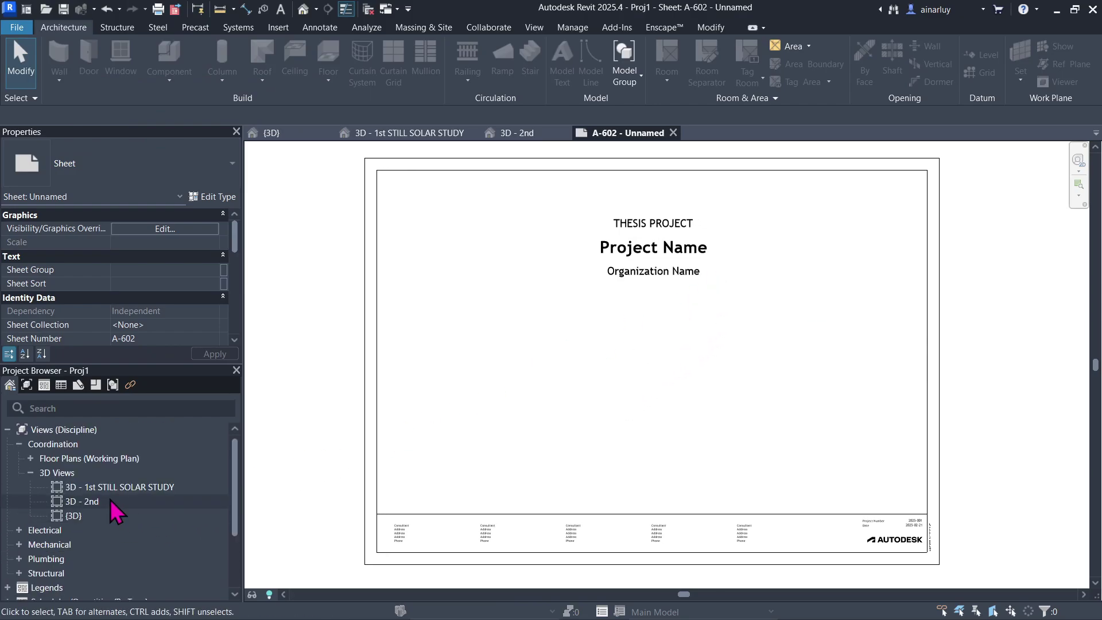
left_click_drag(107, 487, 514, 290)
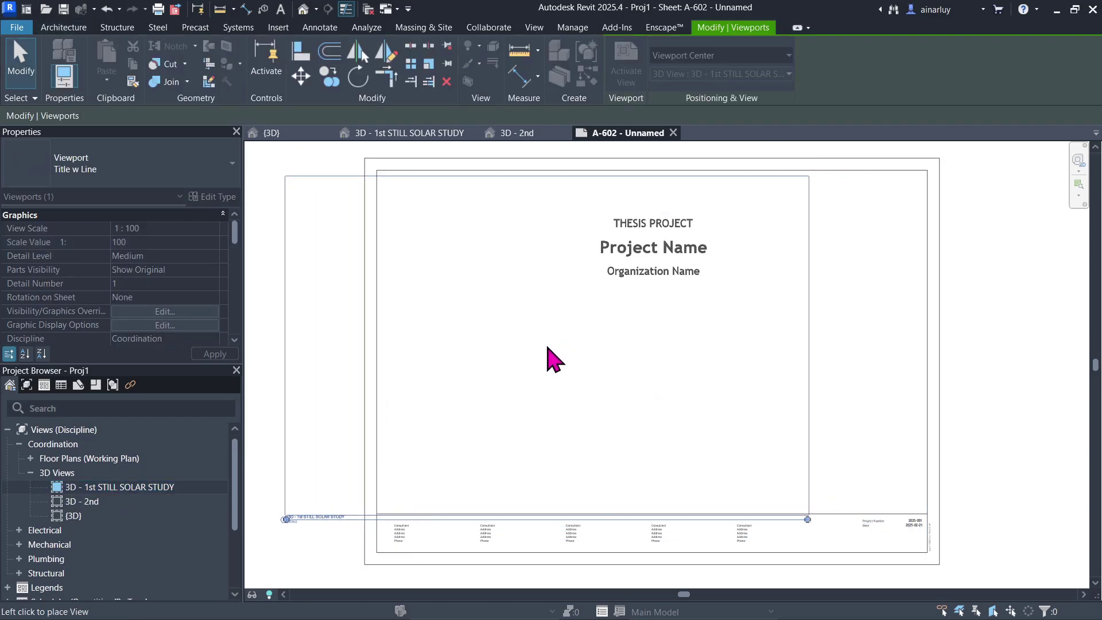
left_click(884, 351)
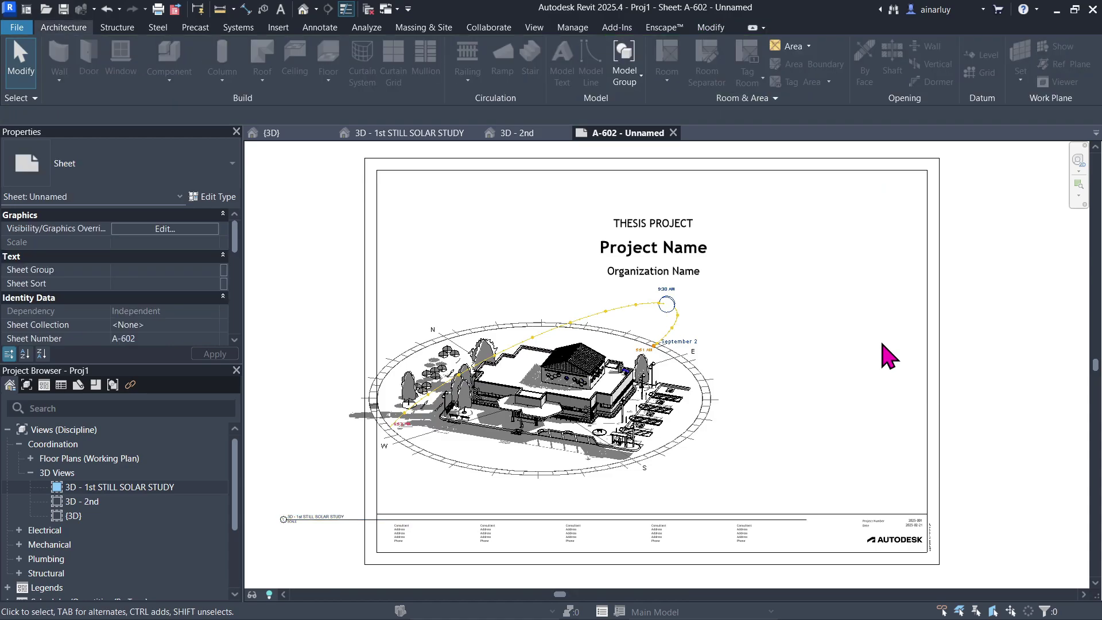
left_click(701, 406)
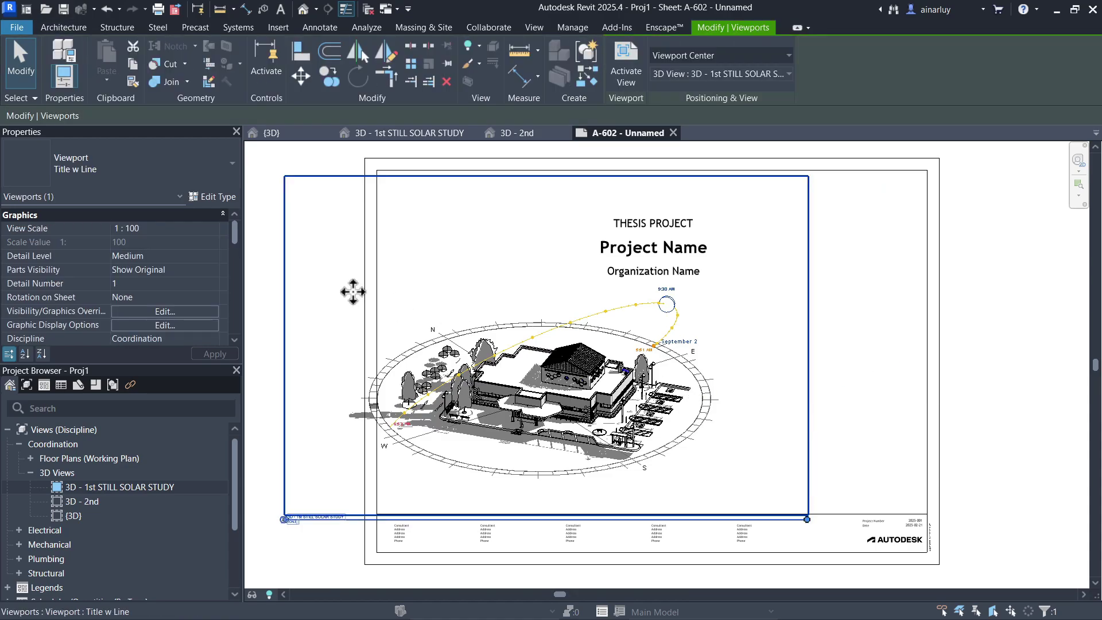
Step: Try viewport scales 1:500 and 1:200, then move the viewport up and right
left_click(212, 229)
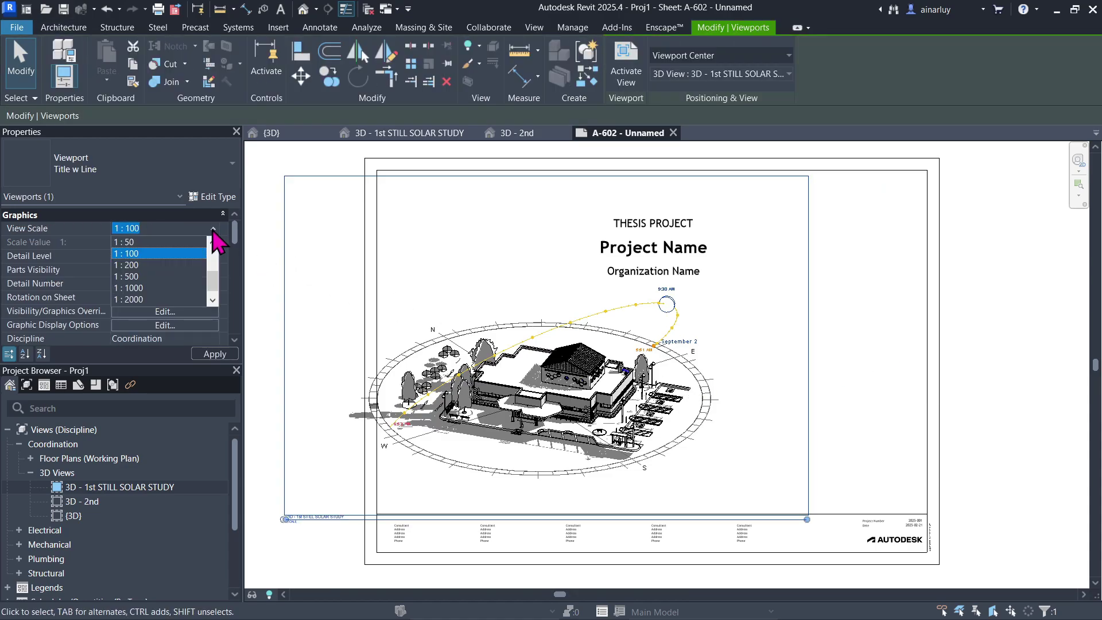
left_click(140, 277)
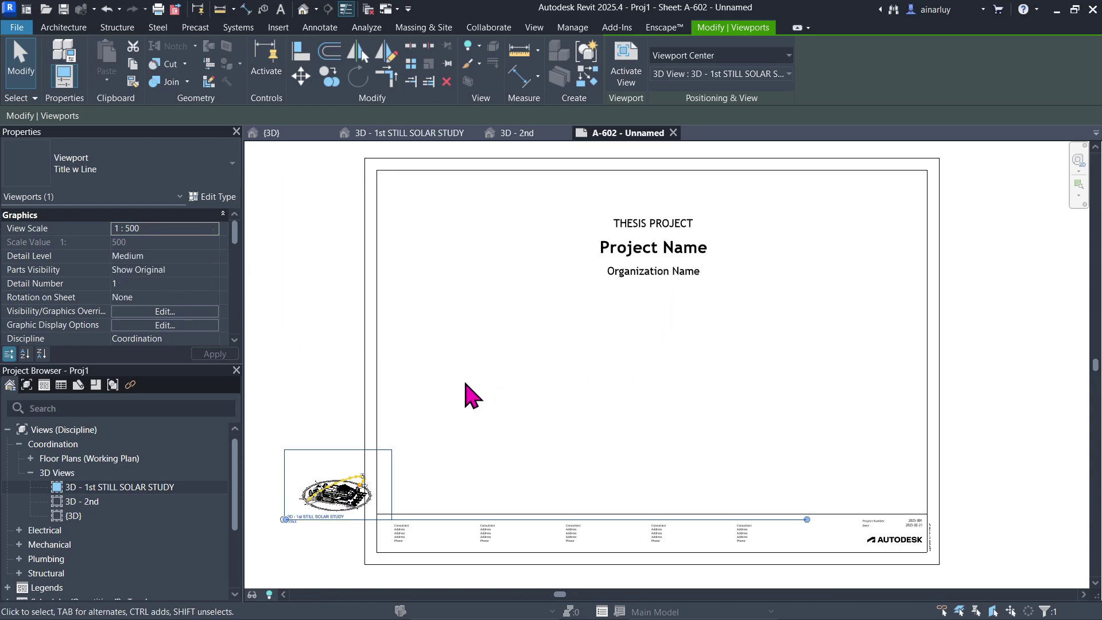
left_click(222, 214)
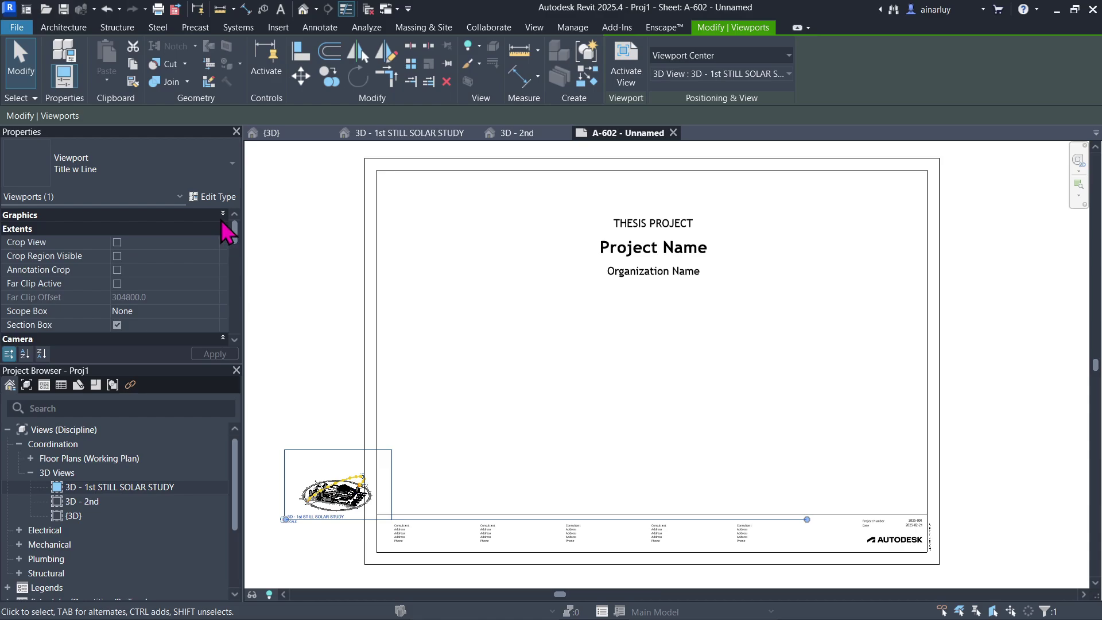
left_click(222, 214)
left_click(212, 228)
left_click(140, 287)
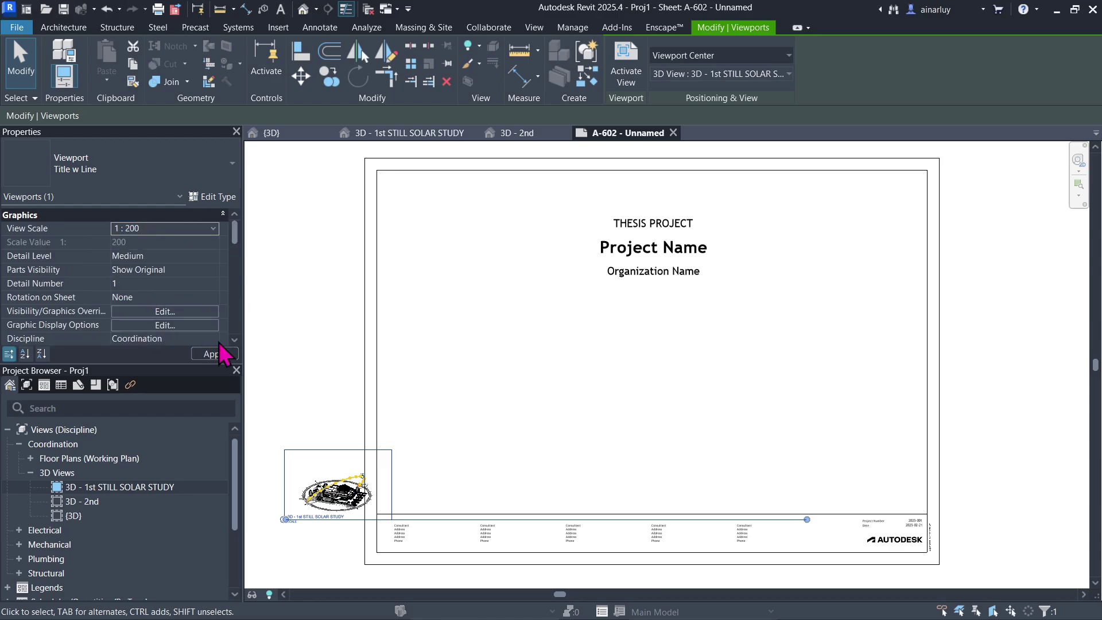
left_click_drag(418, 470, 518, 398)
Step: Set a custom 1:300 viewport scale and reposition the viewport below the title
left_click(201, 228)
left_click(213, 228)
scroll(216, 275, "up", 3)
left_click(160, 243)
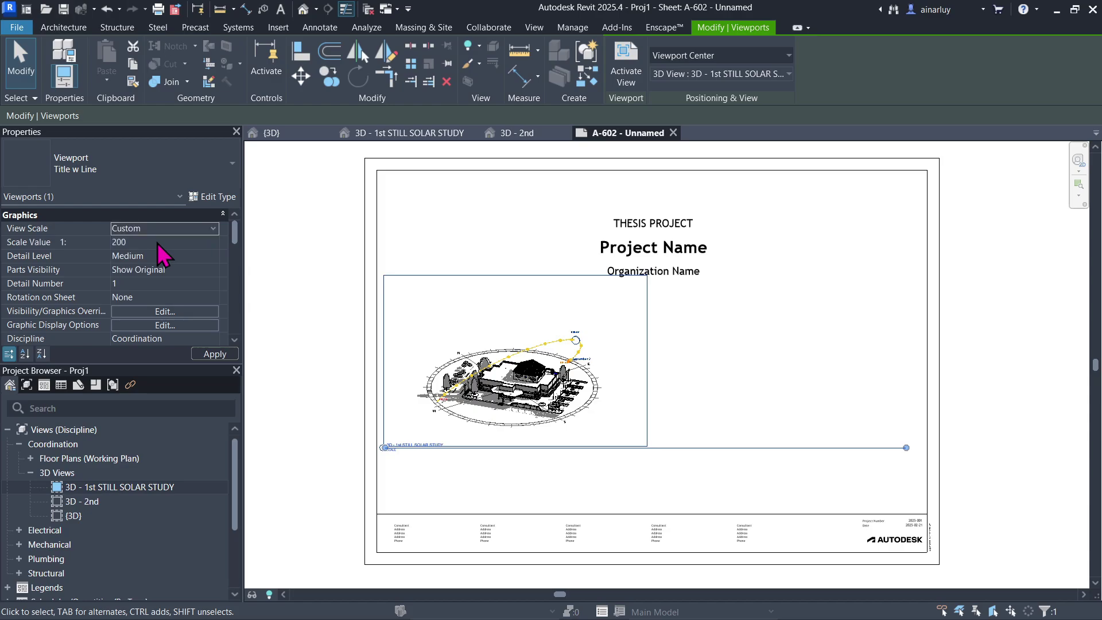
left_click(162, 242)
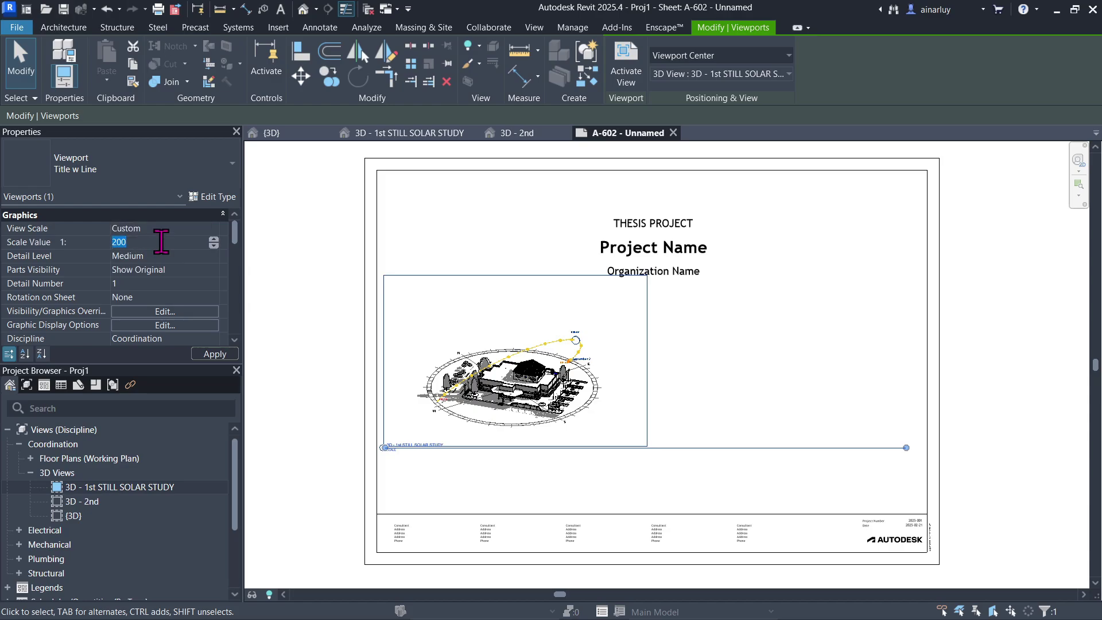
type("300")
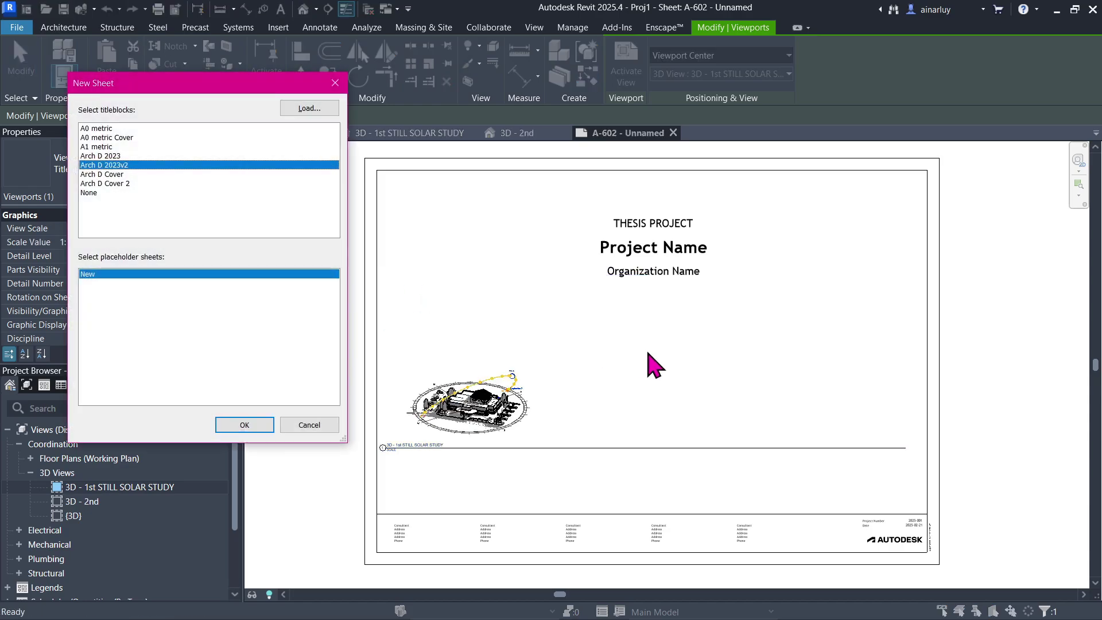
left_click(309, 426)
left_click_drag(465, 408, 482, 368)
key("Escape")
left_click(509, 409)
left_click_drag(925, 418, 910, 411)
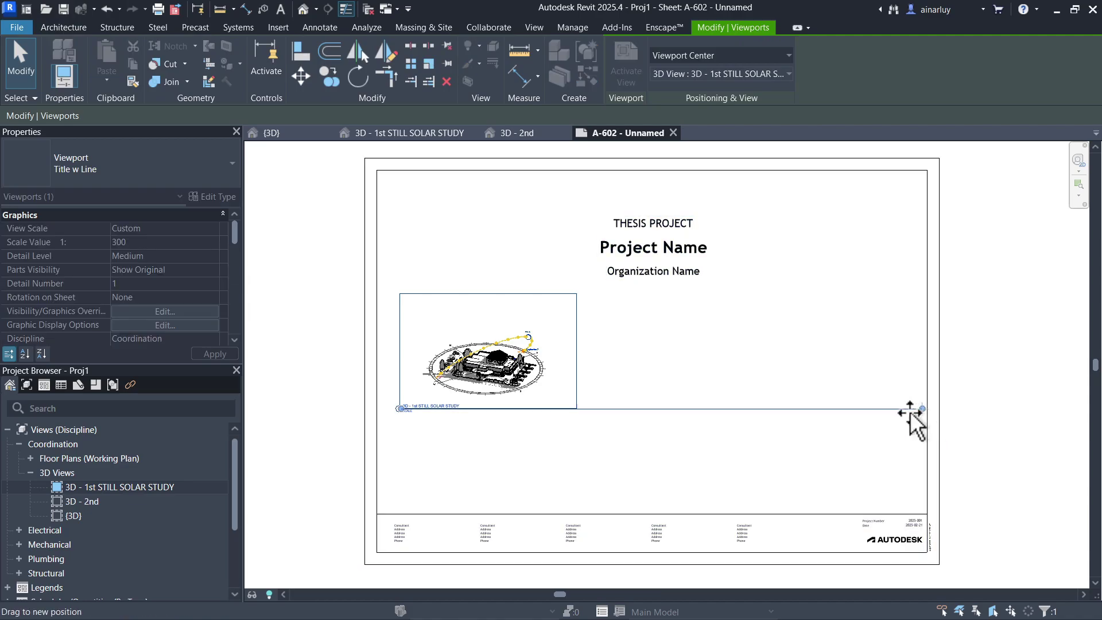
Step: Move the solar study viewport's title up to sit just beneath the view
left_click(482, 456)
left_click(504, 351)
scroll(424, 468, "up", 3)
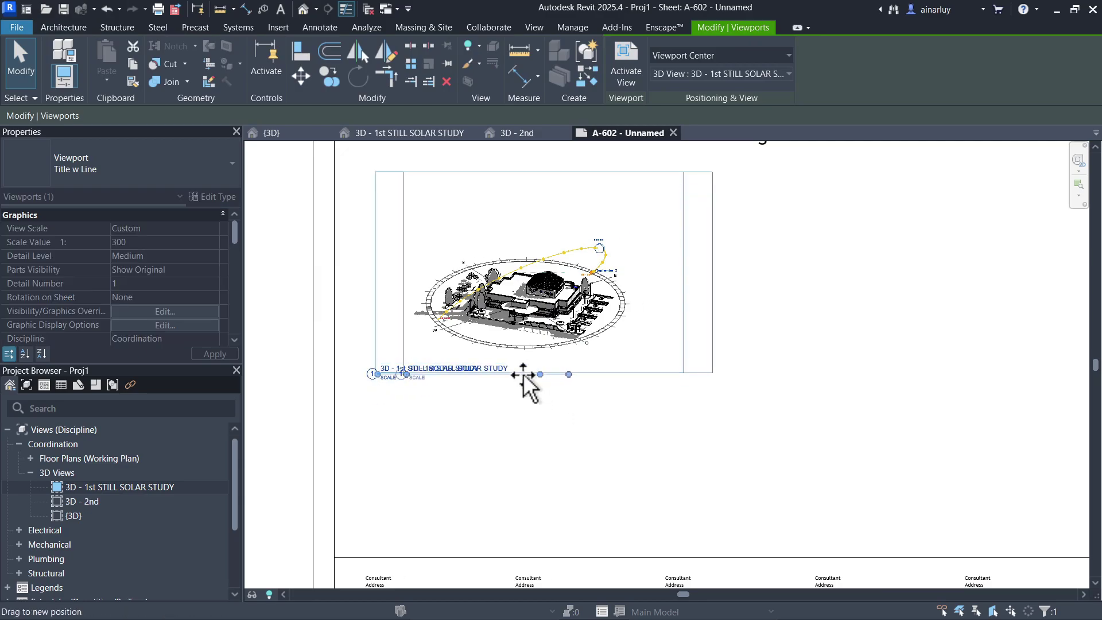
scroll(386, 399, "up", 2)
left_click(381, 374)
left_click(402, 363)
left_click_drag(463, 357, 590, 339)
left_click(622, 449)
scroll(623, 450, "down", 1)
middle_click_drag(622, 450, 516, 455)
Step: Change the viewport type to Title Only, then to No Title
left_click(512, 458)
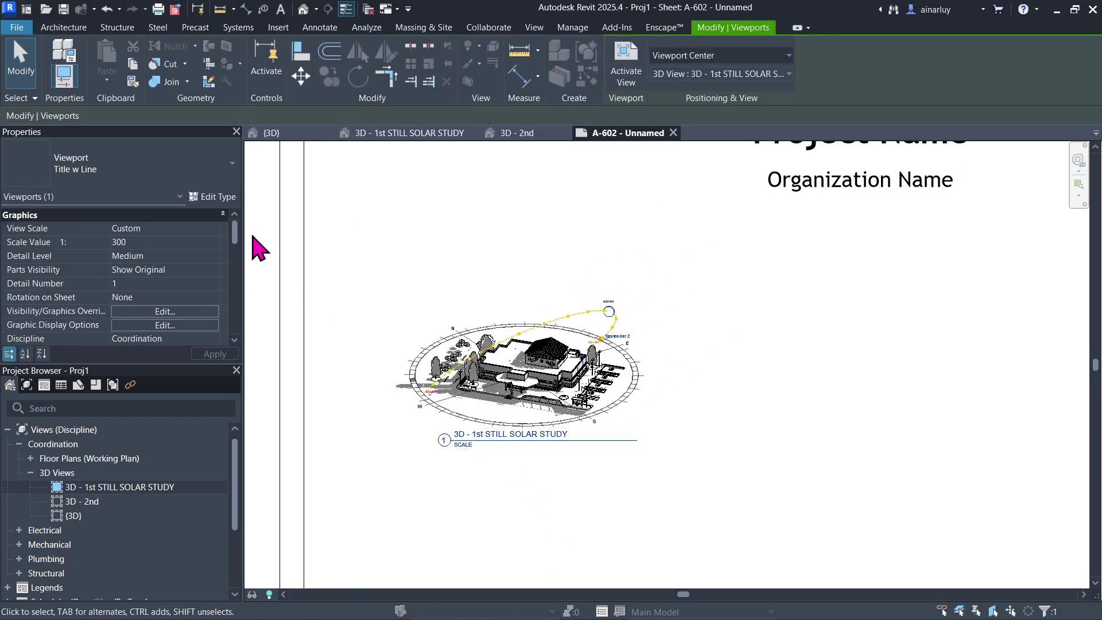
left_click(171, 171)
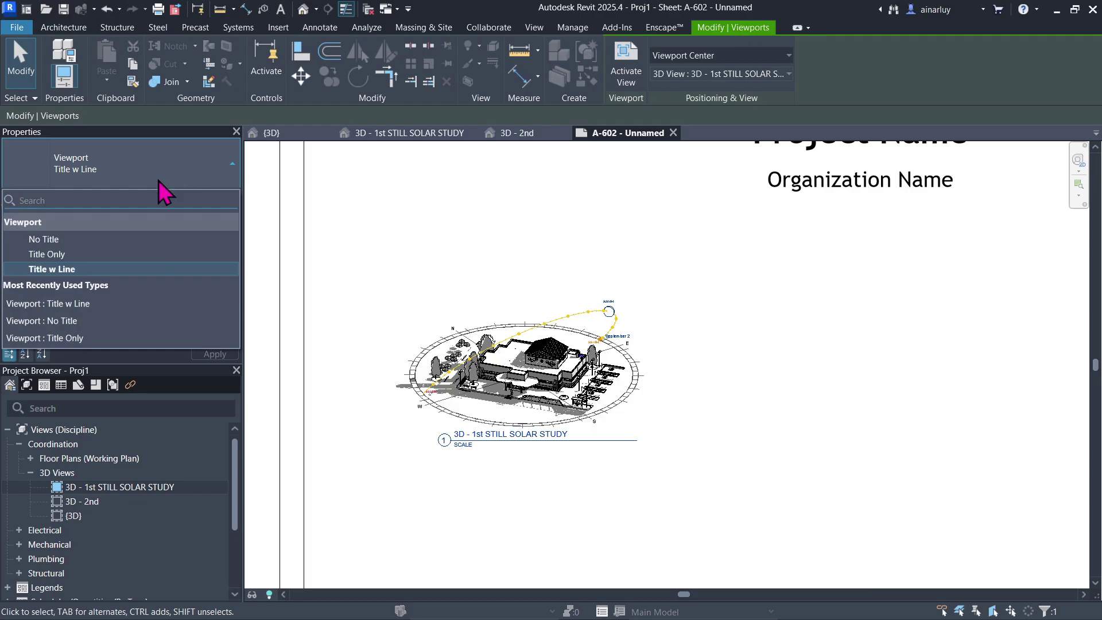
left_click(104, 254)
left_click(516, 517)
scroll(516, 511, "down", 1)
left_click(531, 456)
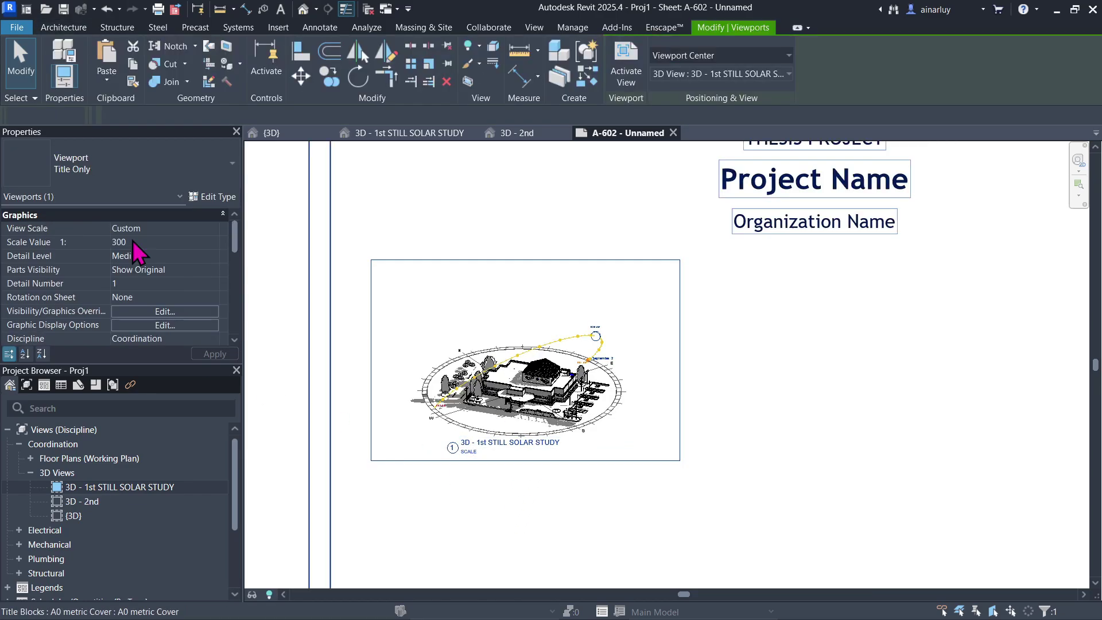
left_click(109, 172)
left_click(115, 256)
left_click(553, 541)
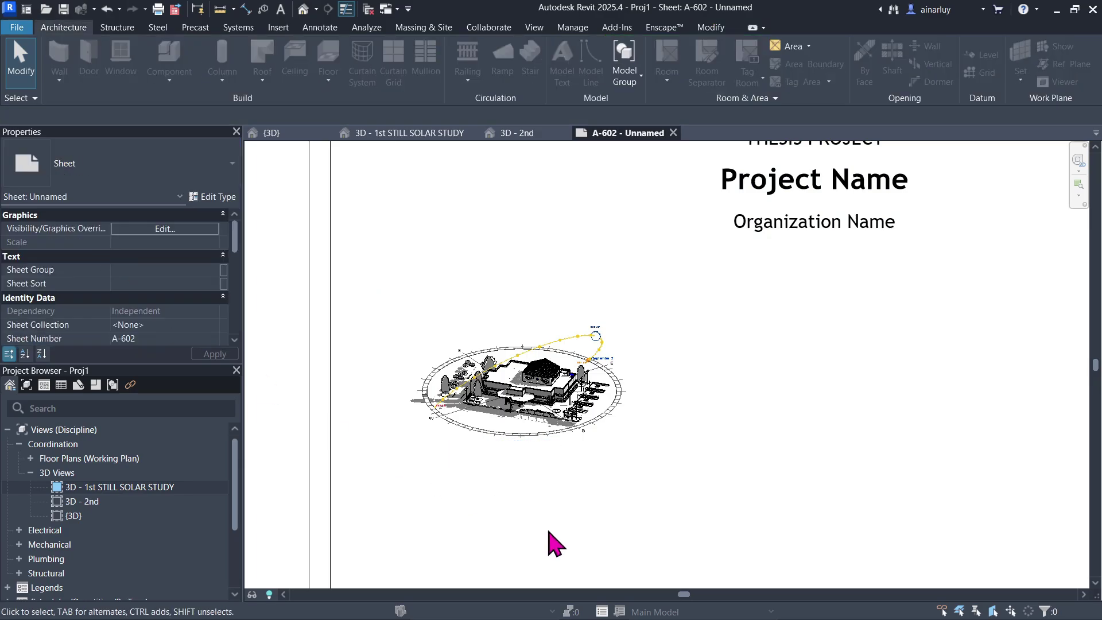
middle_click_drag(553, 541, 518, 442)
scroll(563, 438, "down", 1)
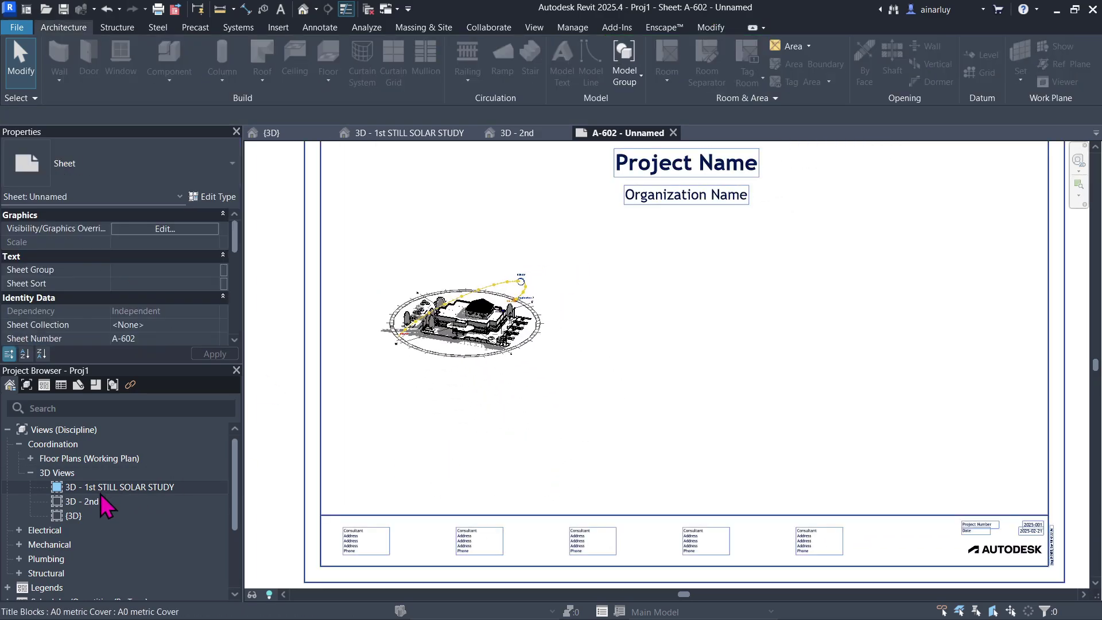
Step: Place the 3D - 2nd view on sheet A-602
left_click_drag(91, 501, 221, 513)
left_click_drag(744, 318, 795, 414)
scroll(787, 405, "down", 1)
left_click(794, 417)
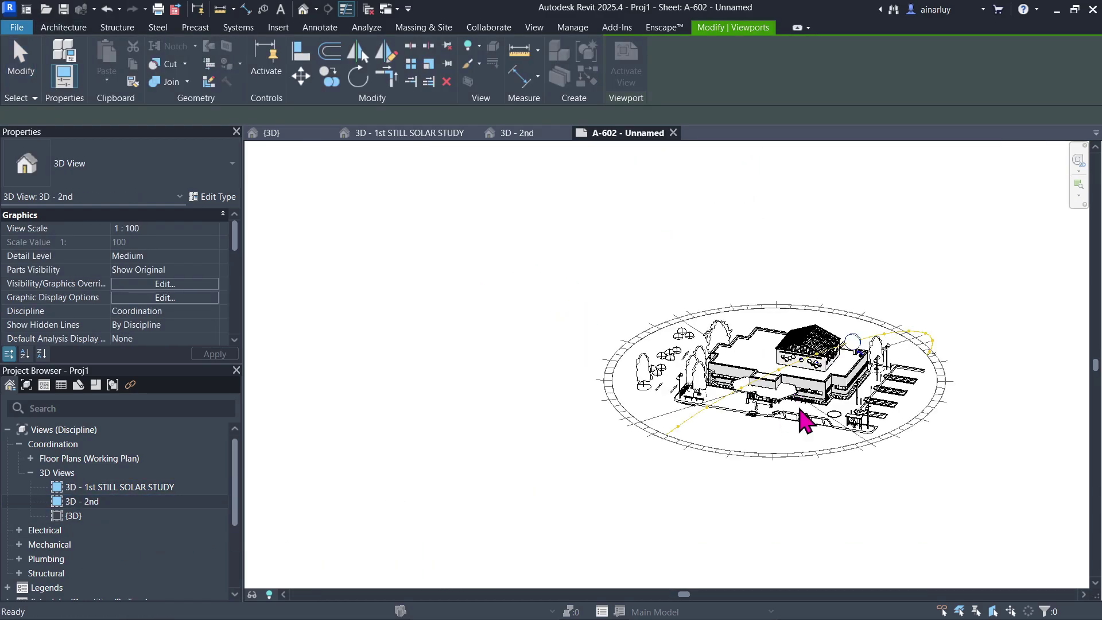
left_click_drag(750, 377, 785, 365)
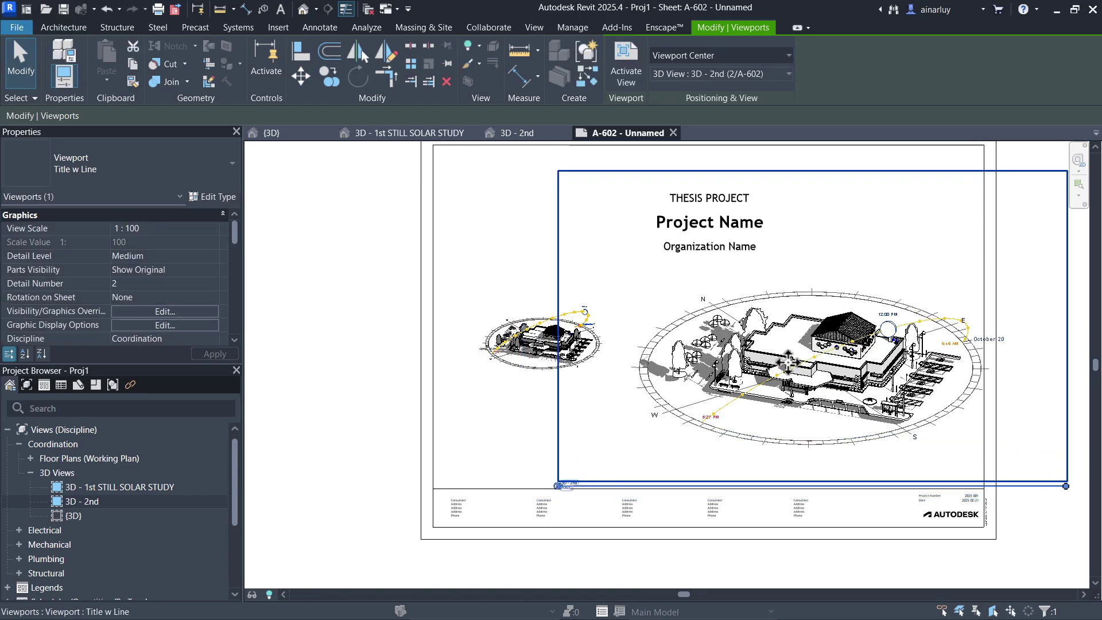
Step: Scale the second viewport to a custom 1:300 and move it right of the first
left_click(213, 229)
left_click_drag(212, 284, 216, 290)
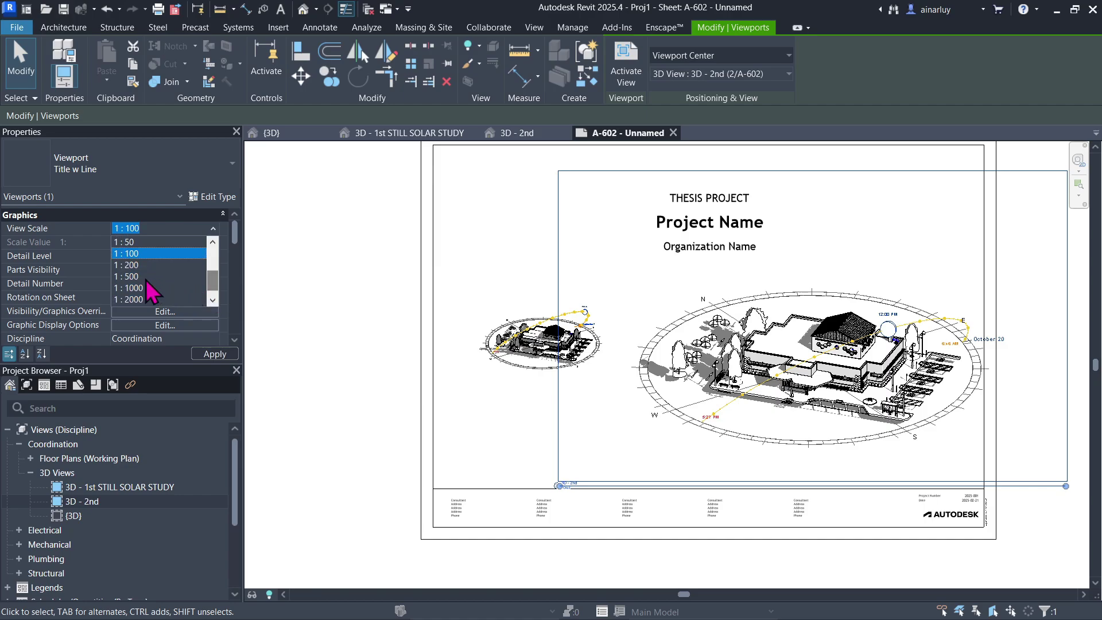
left_click(170, 299)
left_click_drag(698, 462, 765, 364)
left_click(218, 228)
scroll(180, 250, "down", 3)
left_click(176, 253)
left_click(156, 242)
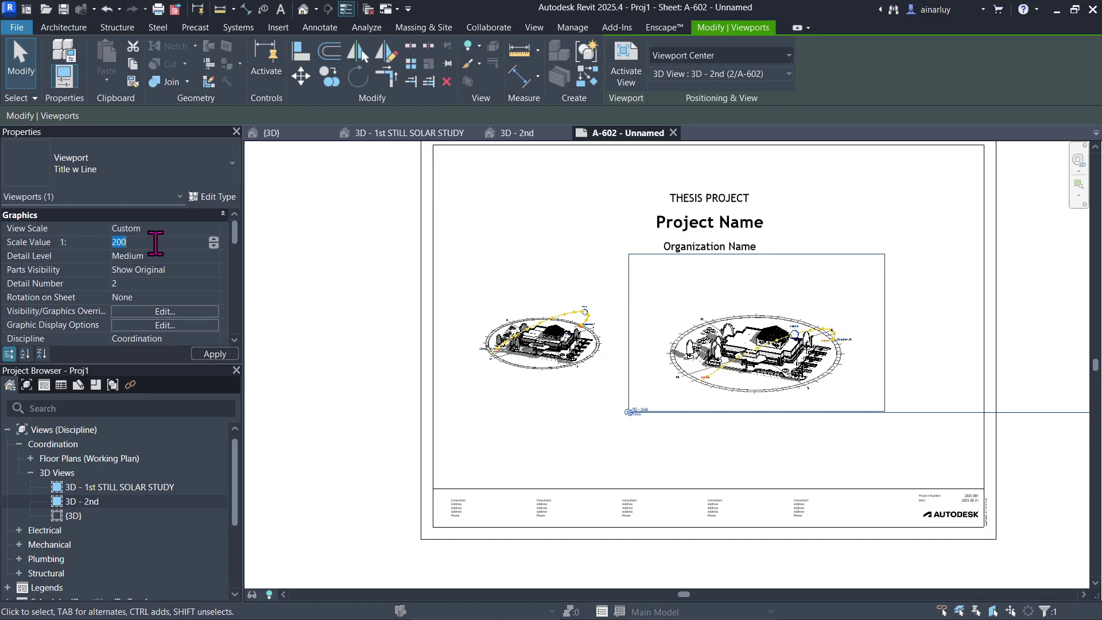
type("300")
left_click(712, 455)
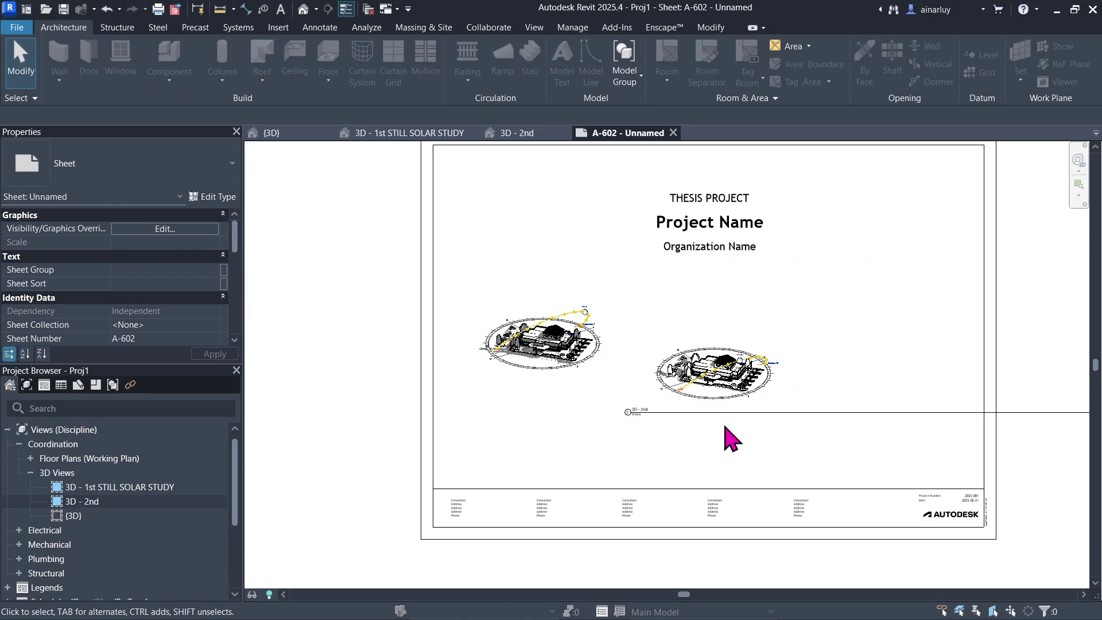
left_click(740, 402)
left_click_drag(741, 401, 826, 373)
Step: Change the second viewport's type to No Title
scroll(778, 435, "down", 1)
left_click(772, 419)
left_click(125, 174)
left_click(43, 238)
left_click(394, 467)
middle_click_drag(394, 467, 507, 454)
key("z")
key("f")
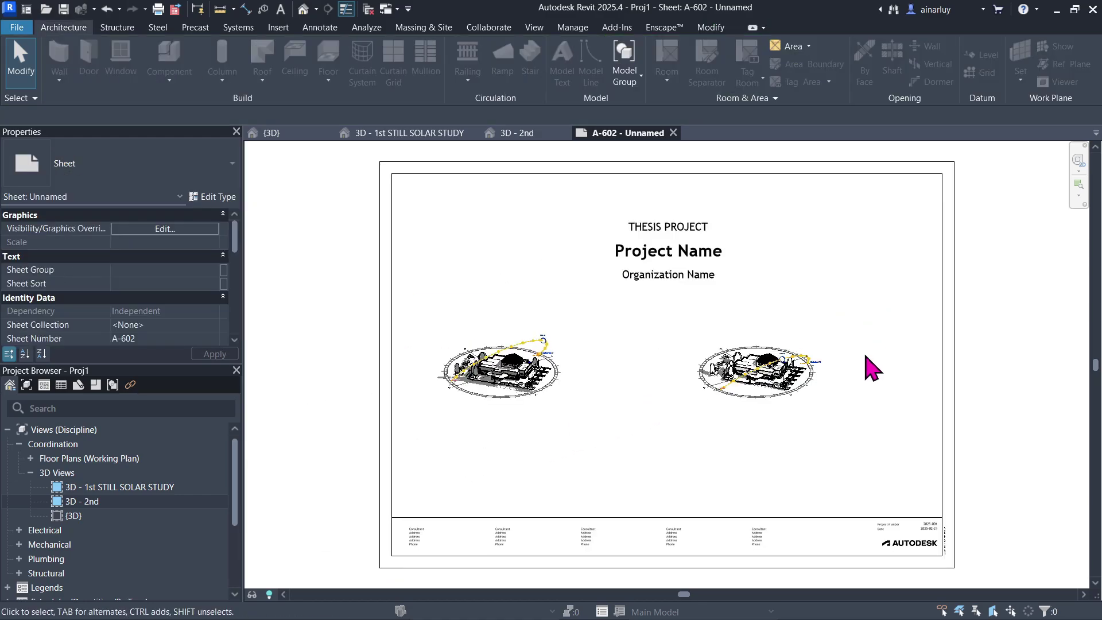